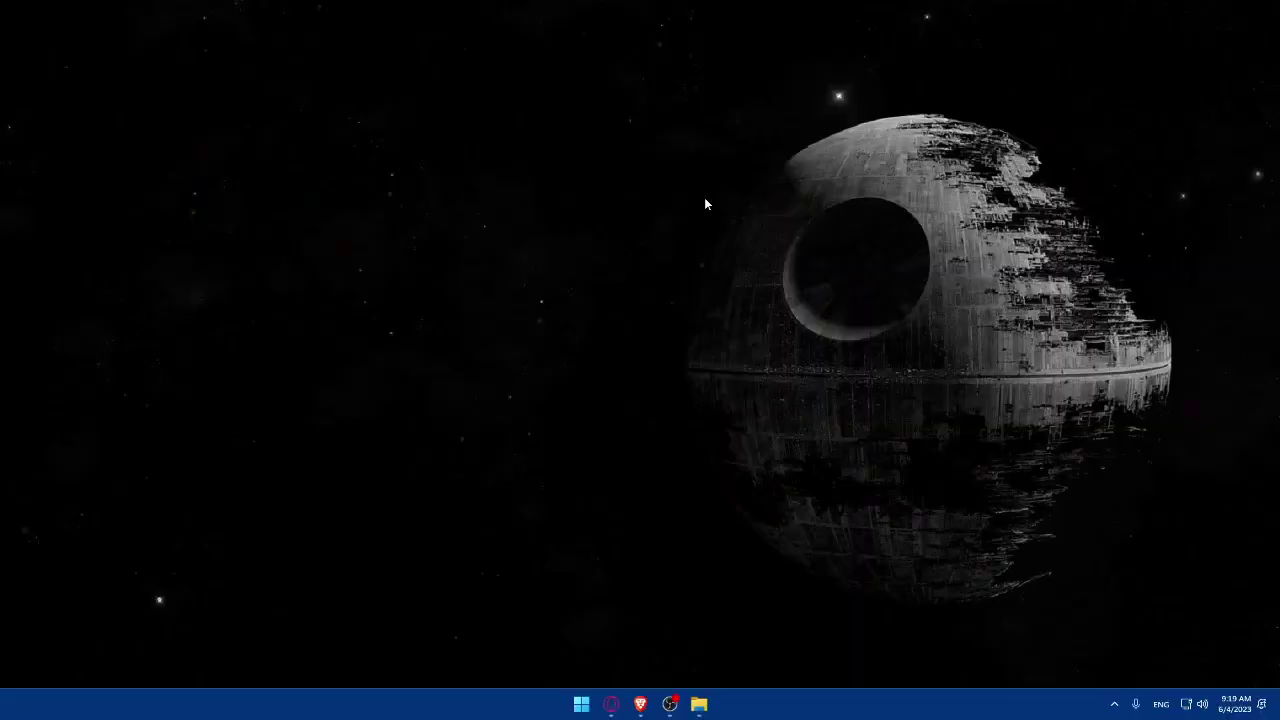
Bring up the Brave window and load qualtrics.com from the address bar.
click(640, 704)
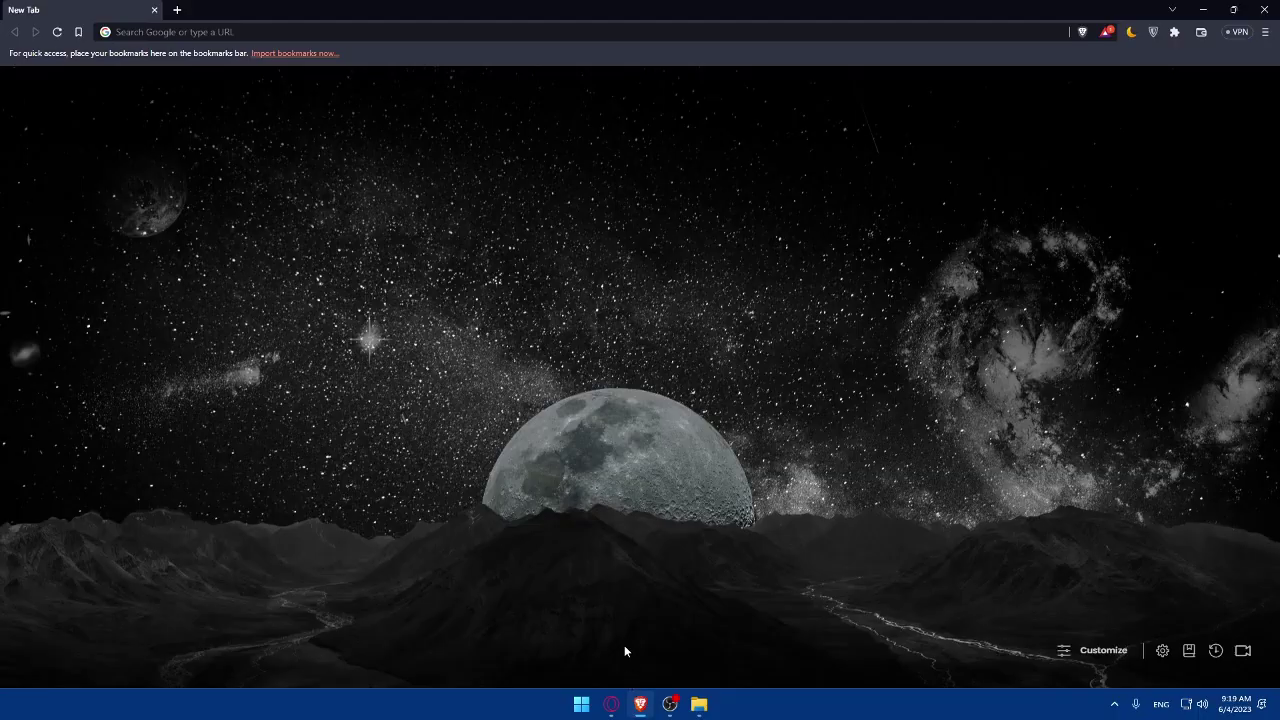
click(644, 704)
click(643, 703)
click(645, 704)
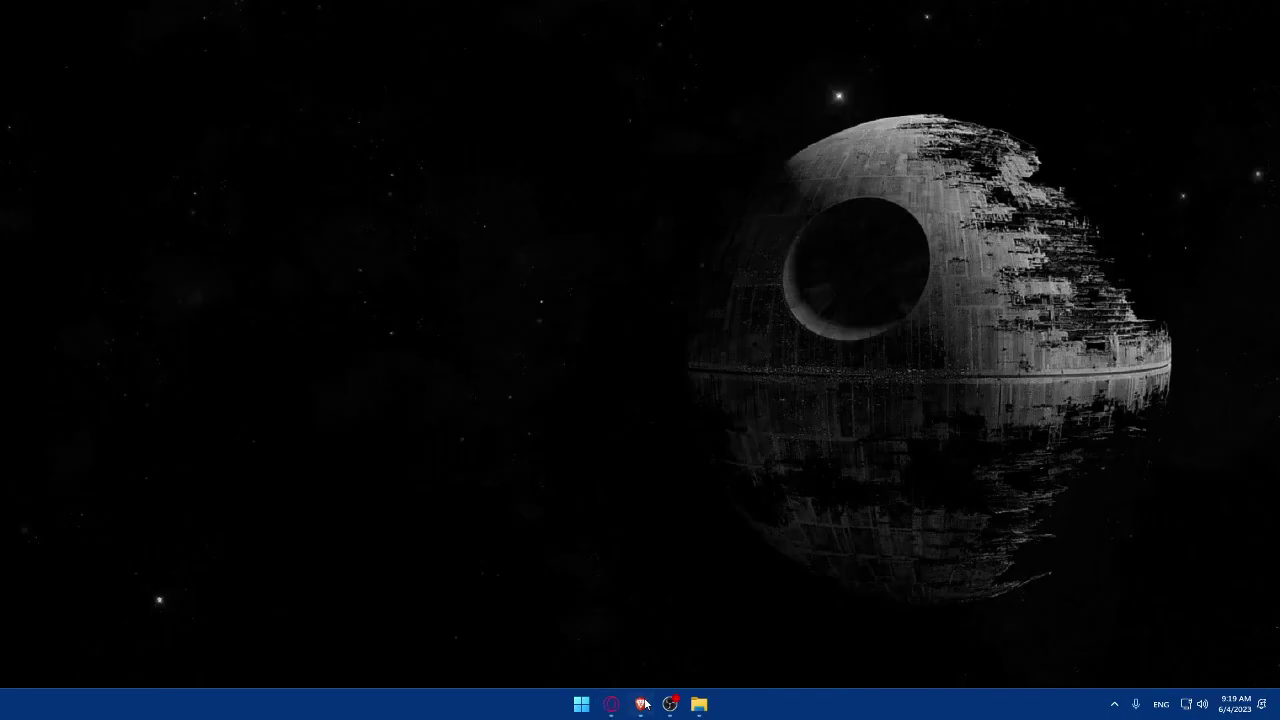
click(645, 704)
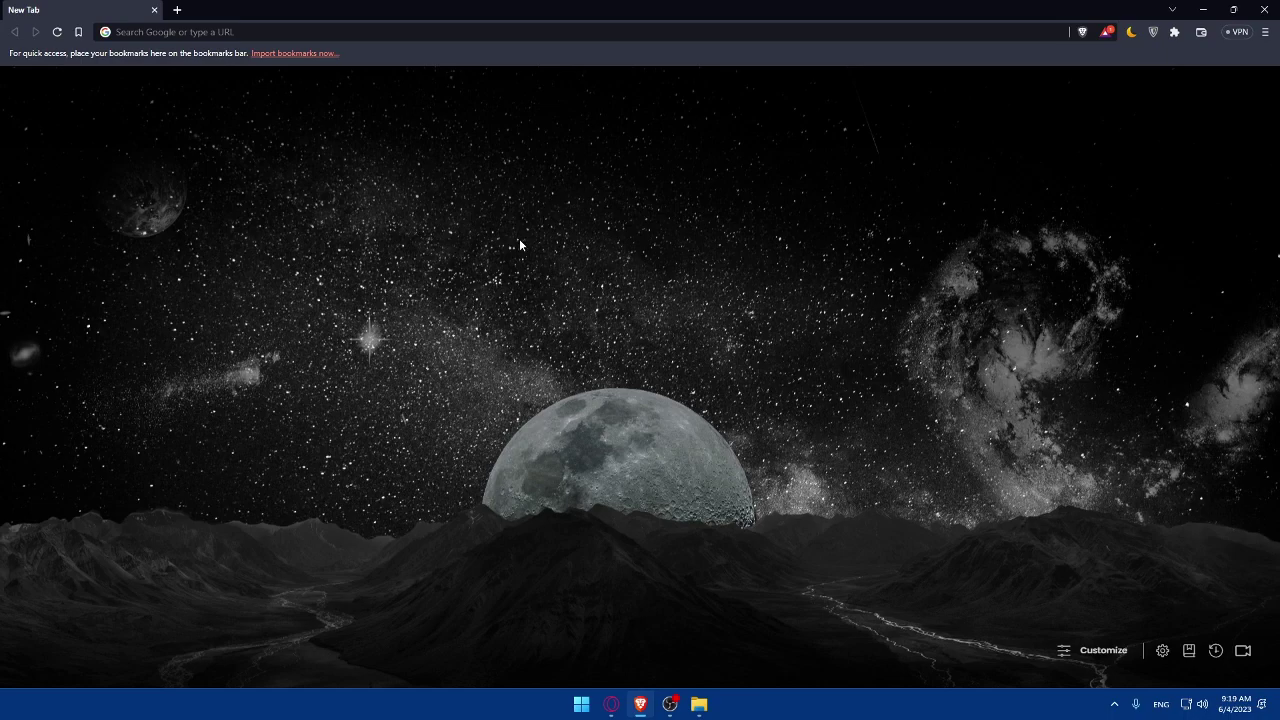
click(236, 31)
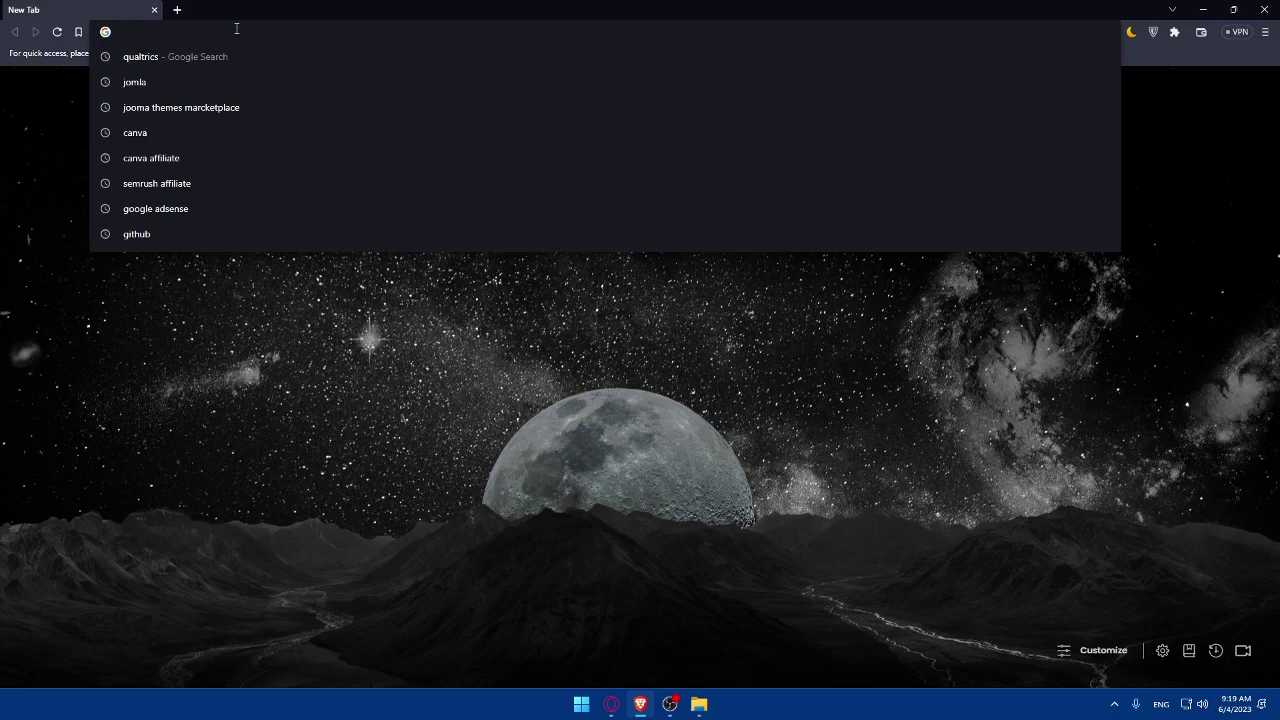
text(qualtrics.)
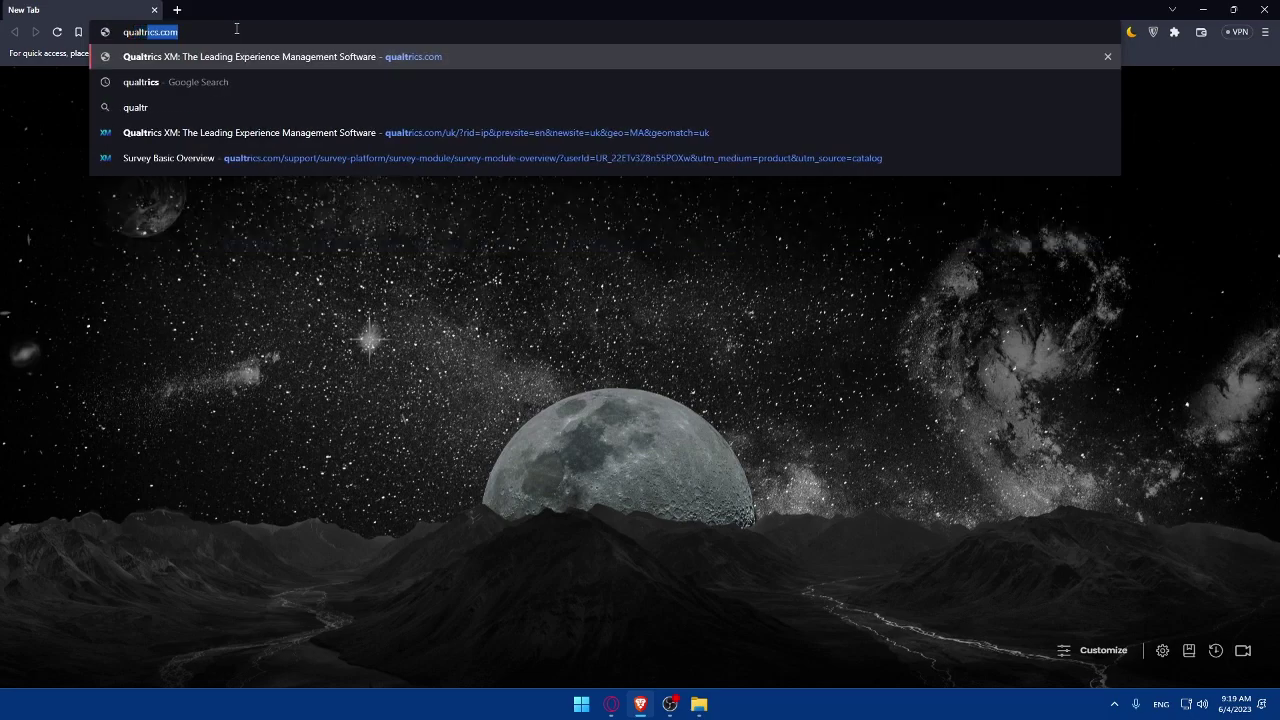
text(com)
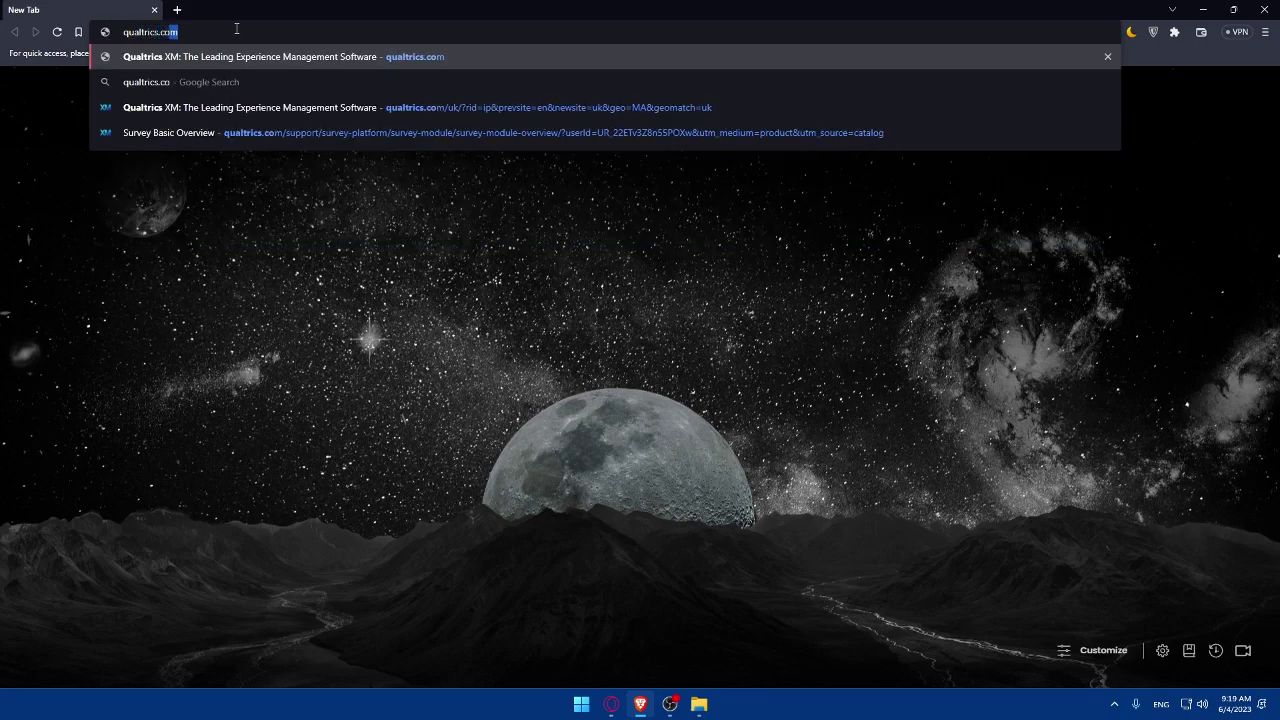
key(Return)
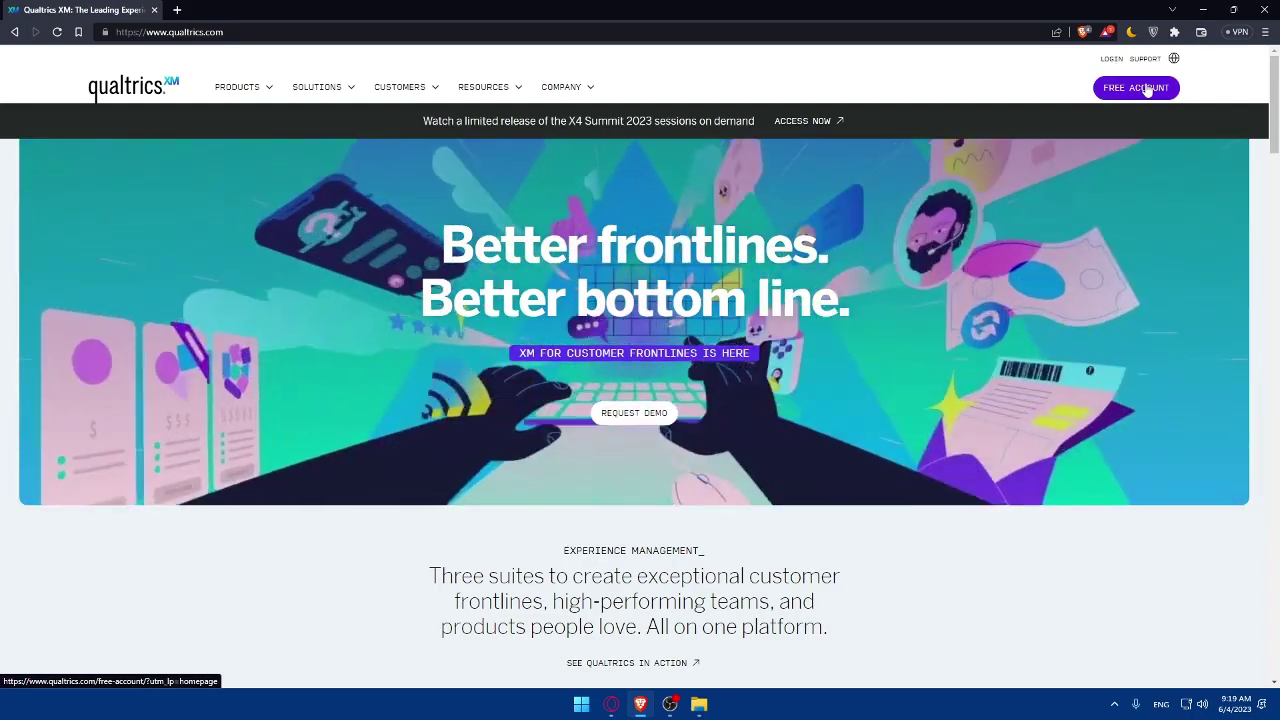
Go to the Qualtrics login page and sign in with the saved username and password.
scroll(1130, 120, down, 5)
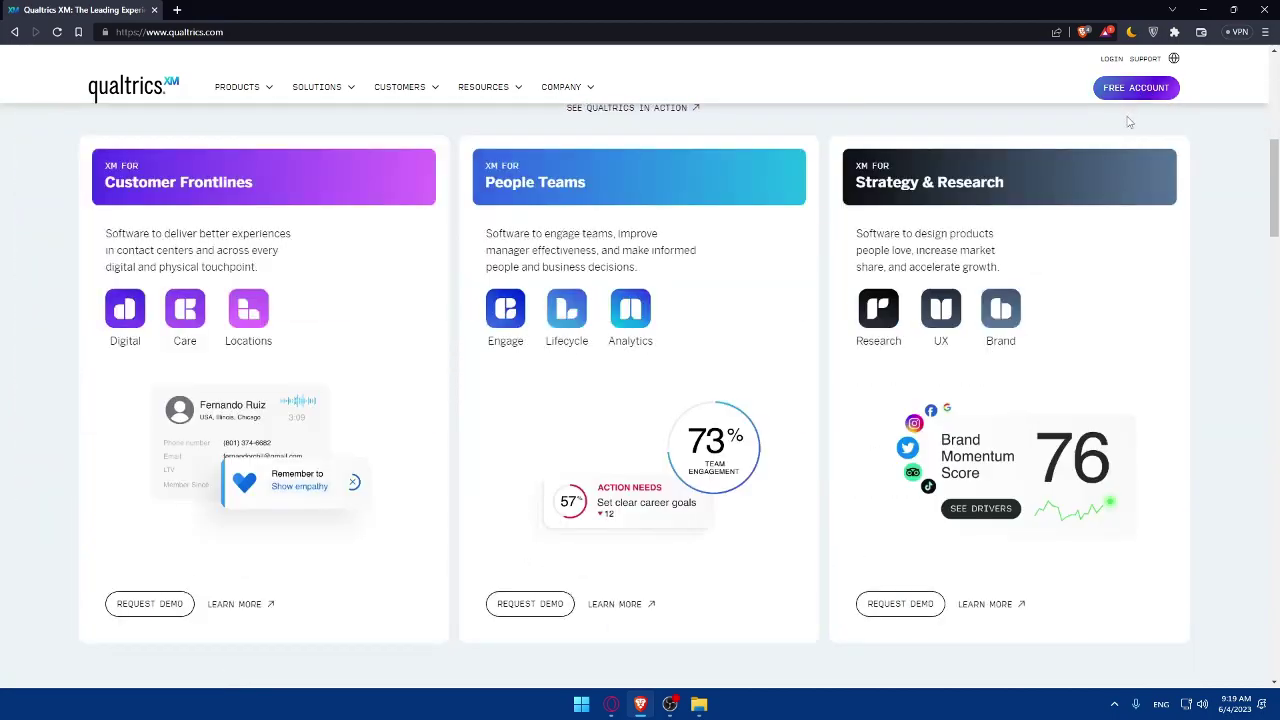
scroll(1120, 125, down, 15)
scroll(1110, 140, down, 10)
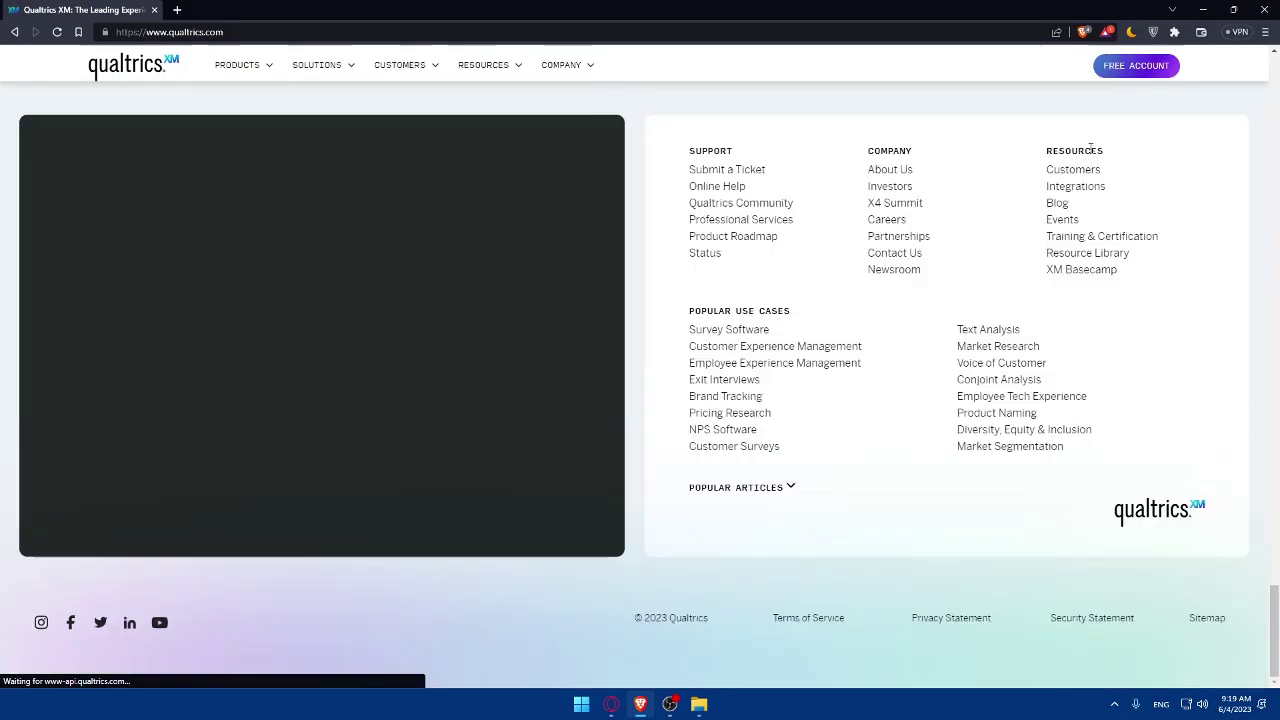
scroll(1057, 180, up, 20)
scroll(1056, 205, up, 10)
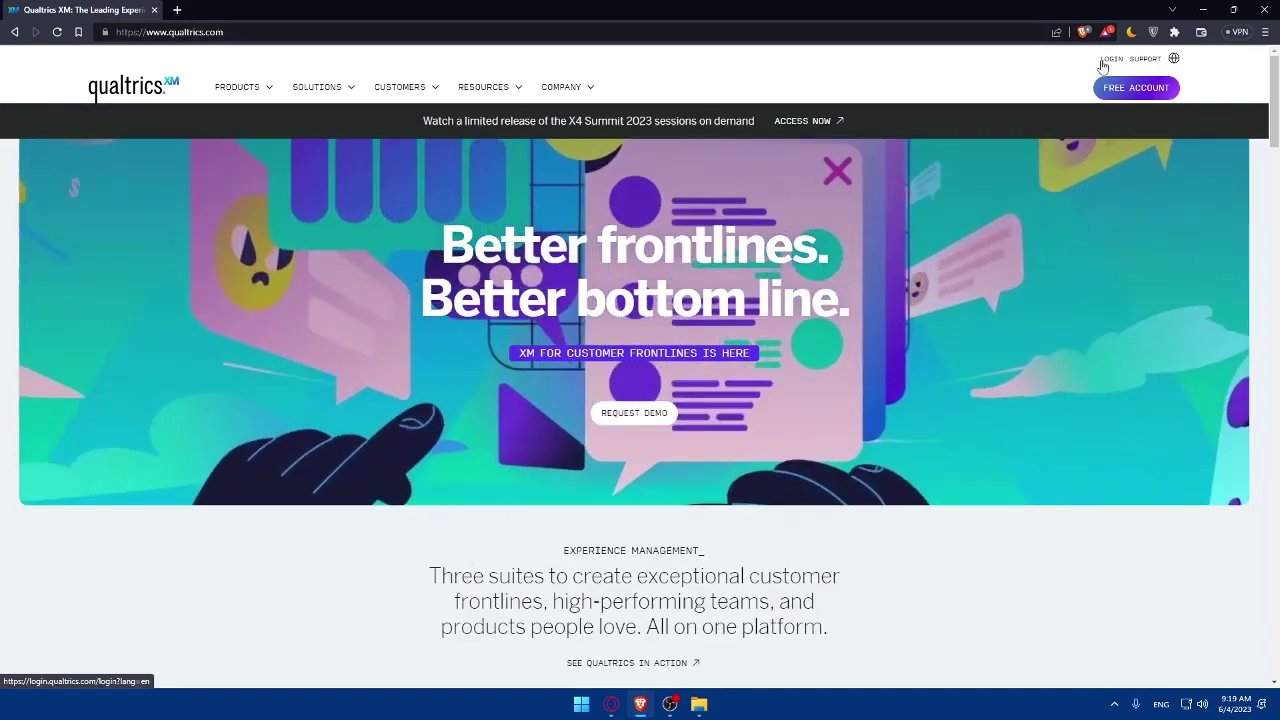
click(1106, 60)
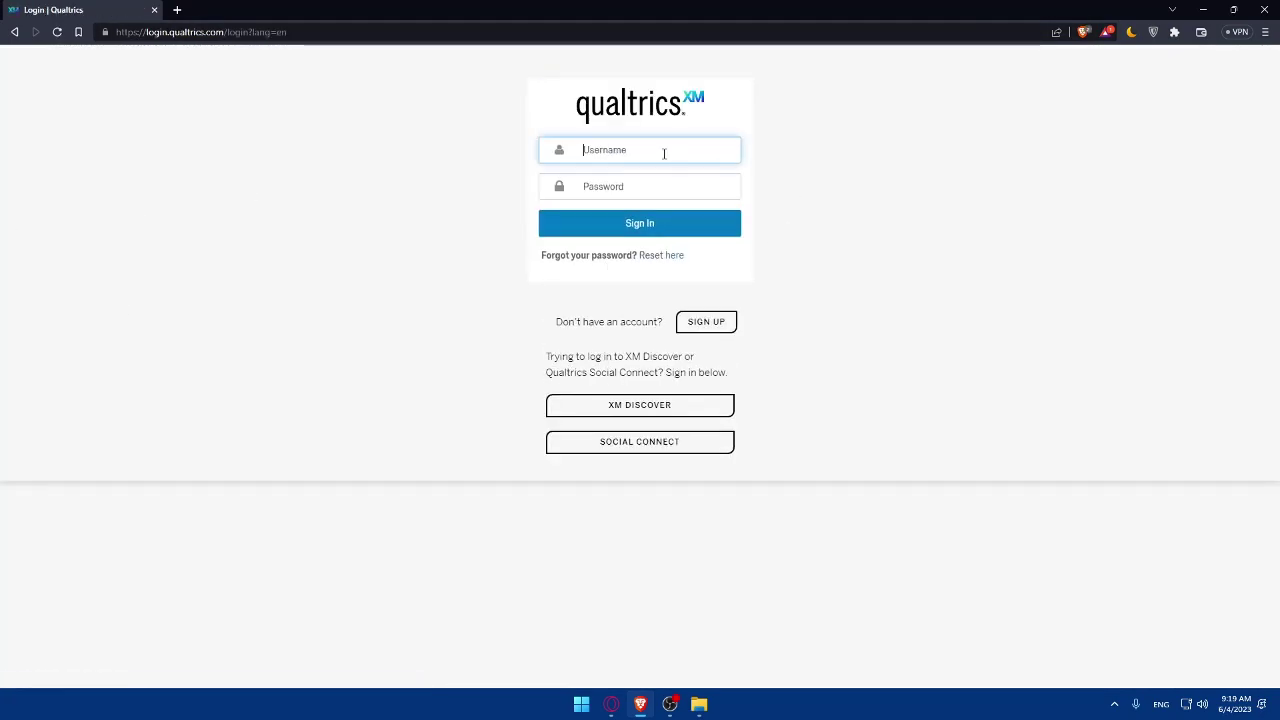
click(663, 154)
click(665, 180)
click(640, 224)
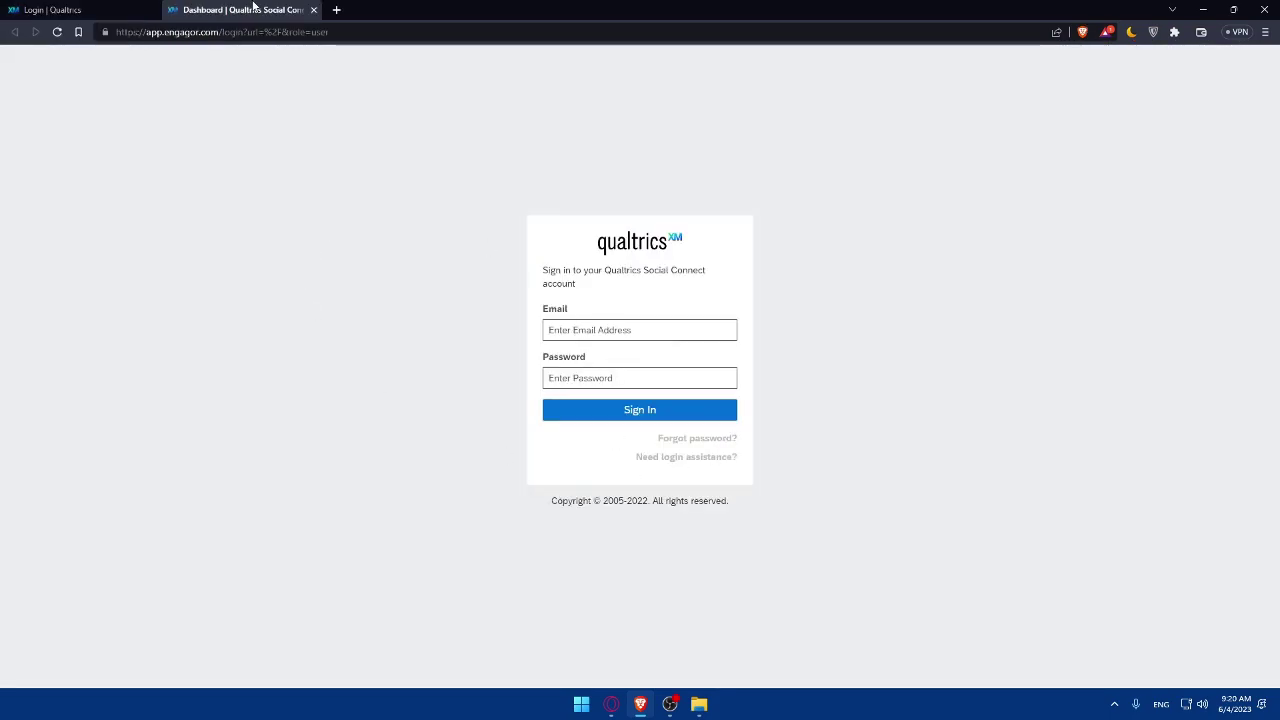
On the Social Connect tab, enter the account e-mail and password and submit the sign-in.
click(162, 12)
click(252, 10)
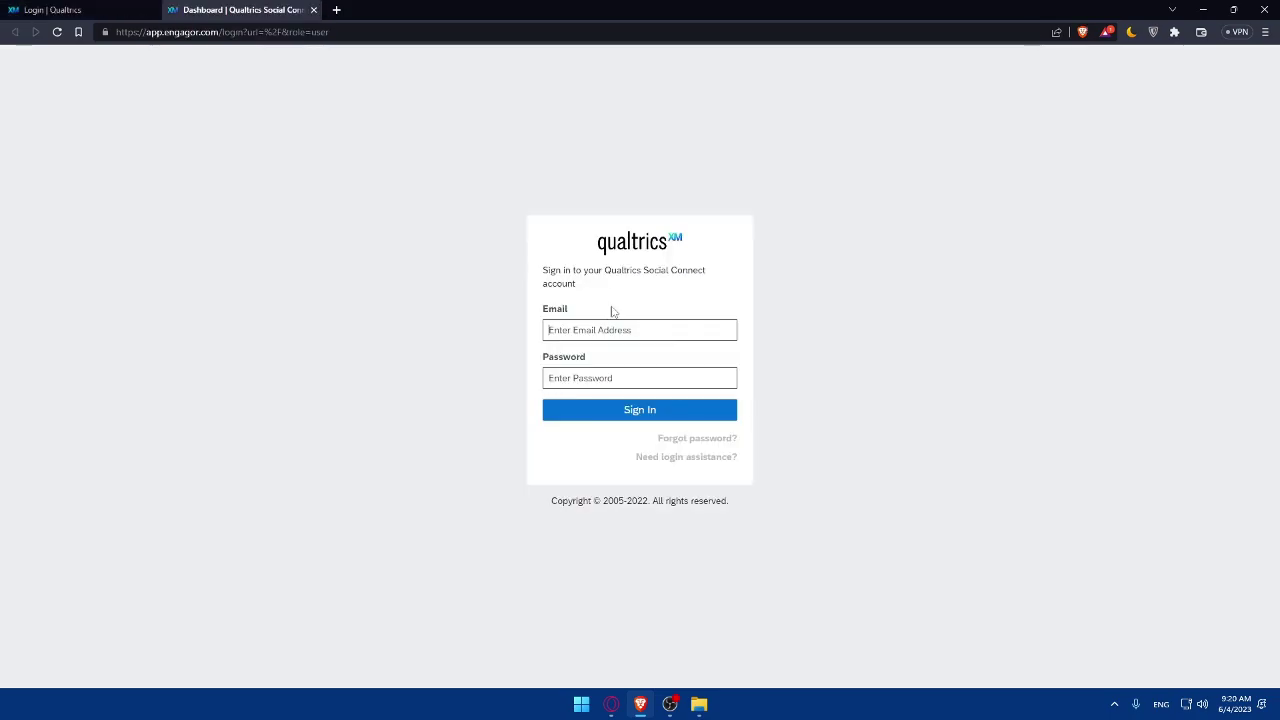
click(613, 330)
text(b)
key(BackSpace)
text(b)
text(***)
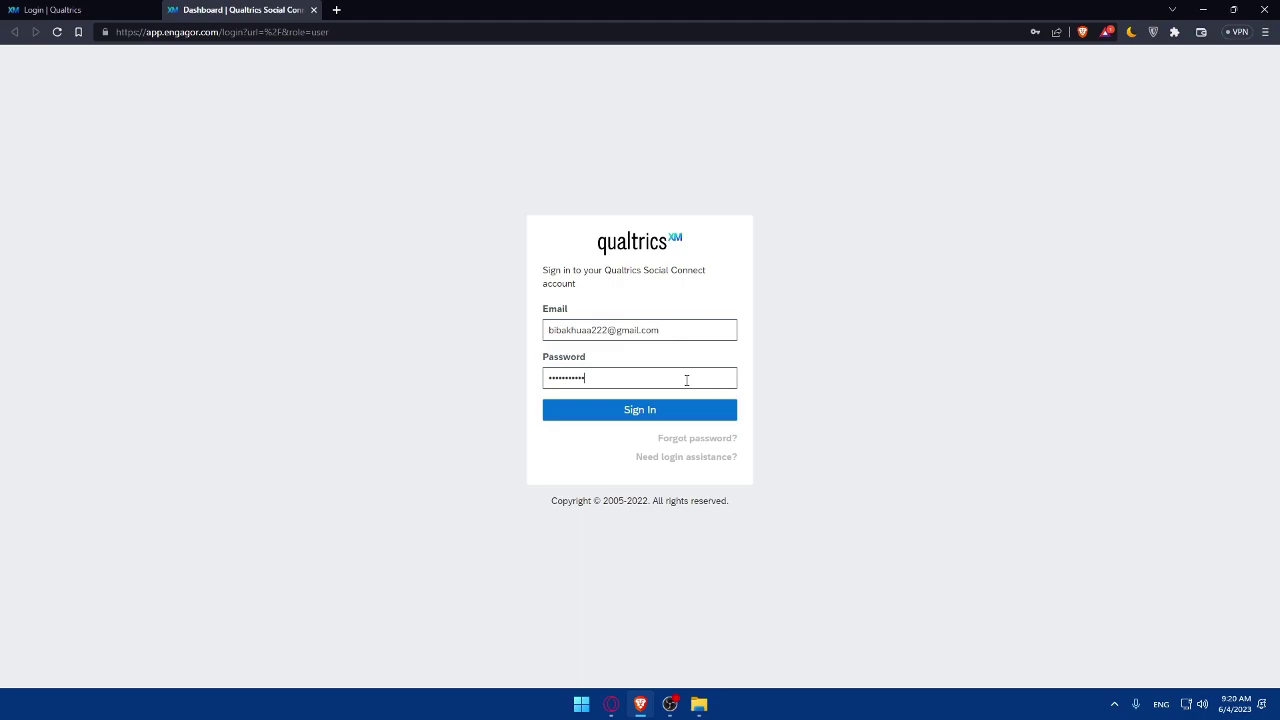
key(BackSpace)
key(BackSpace)
key(BackSpace)
key(BackSpace)
key(BackSpace)
key(BackSpace)
text(**)
click(674, 411)
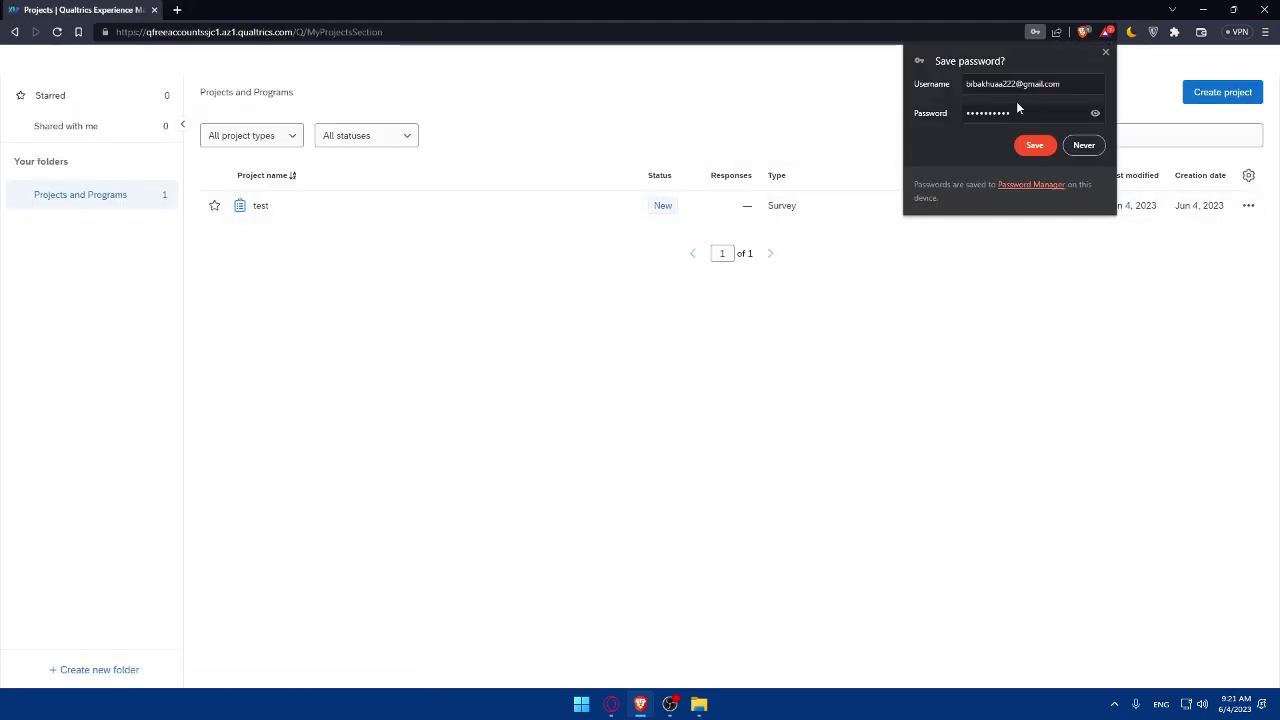
Decline Brave's offer to save the password.
click(1064, 146)
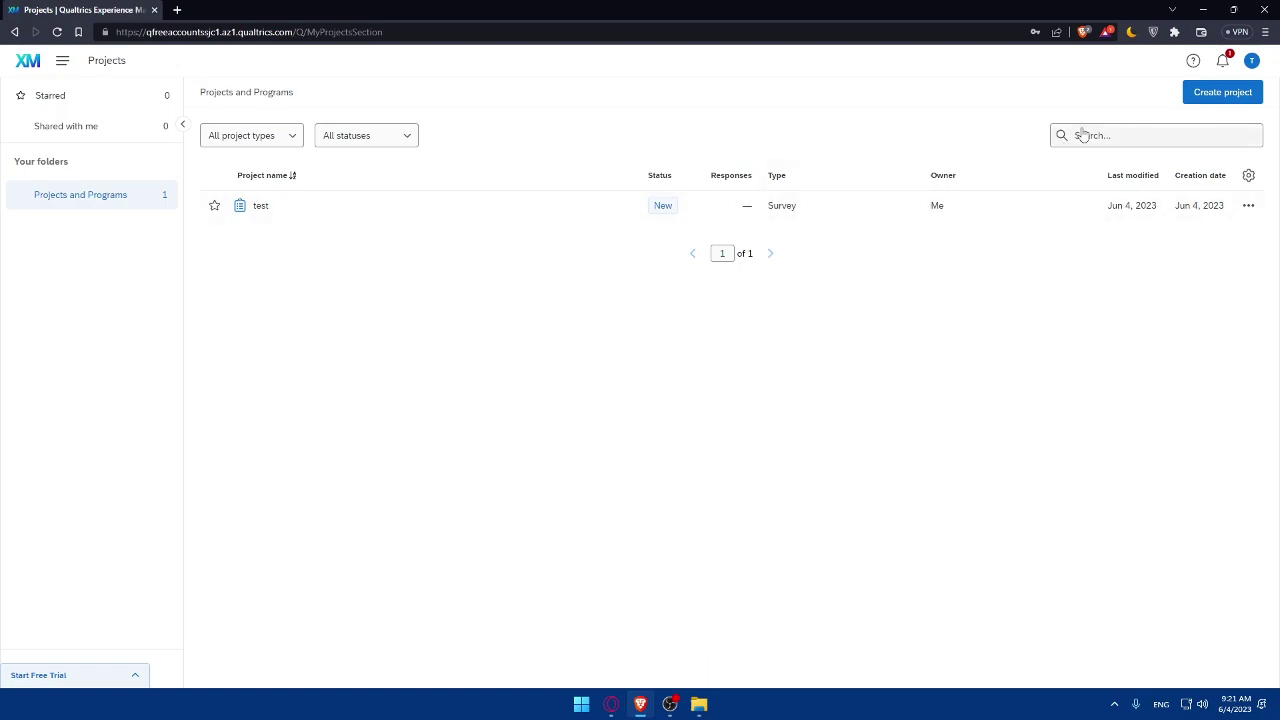
Start a new project and scroll through the catalog of survey, sample projects and templates.
click(1221, 94)
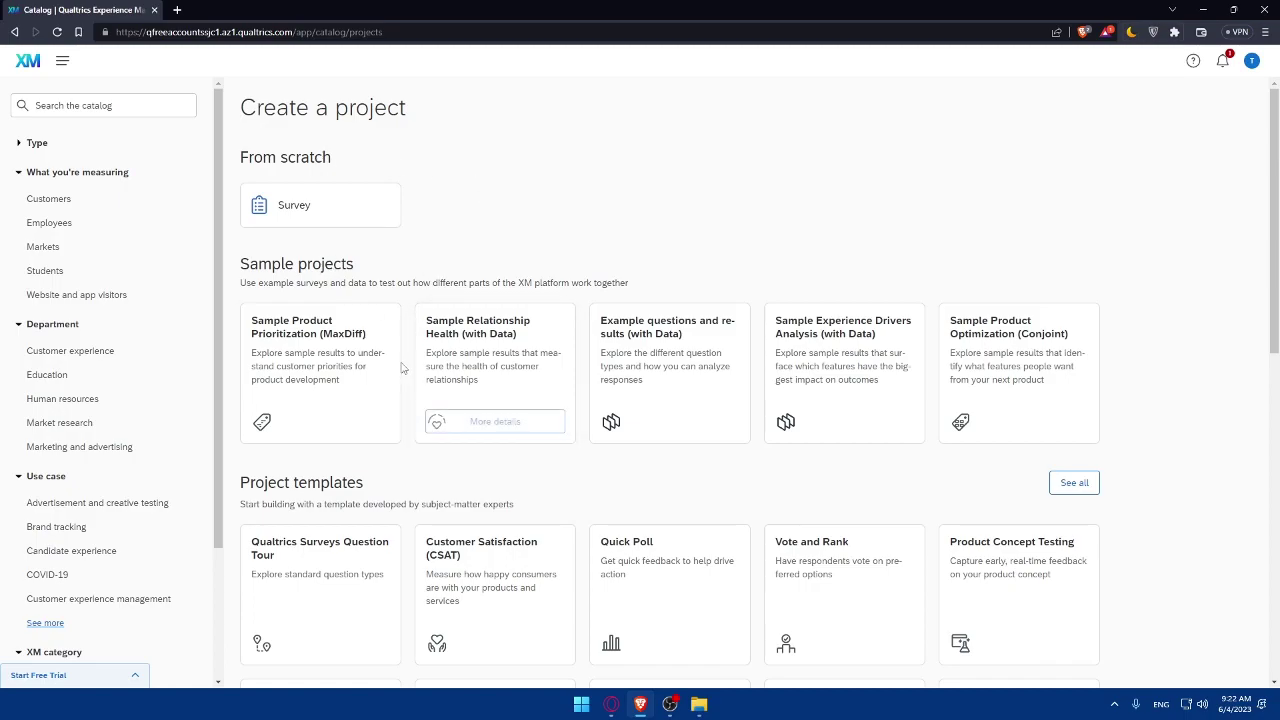
scroll(726, 354, down, 4)
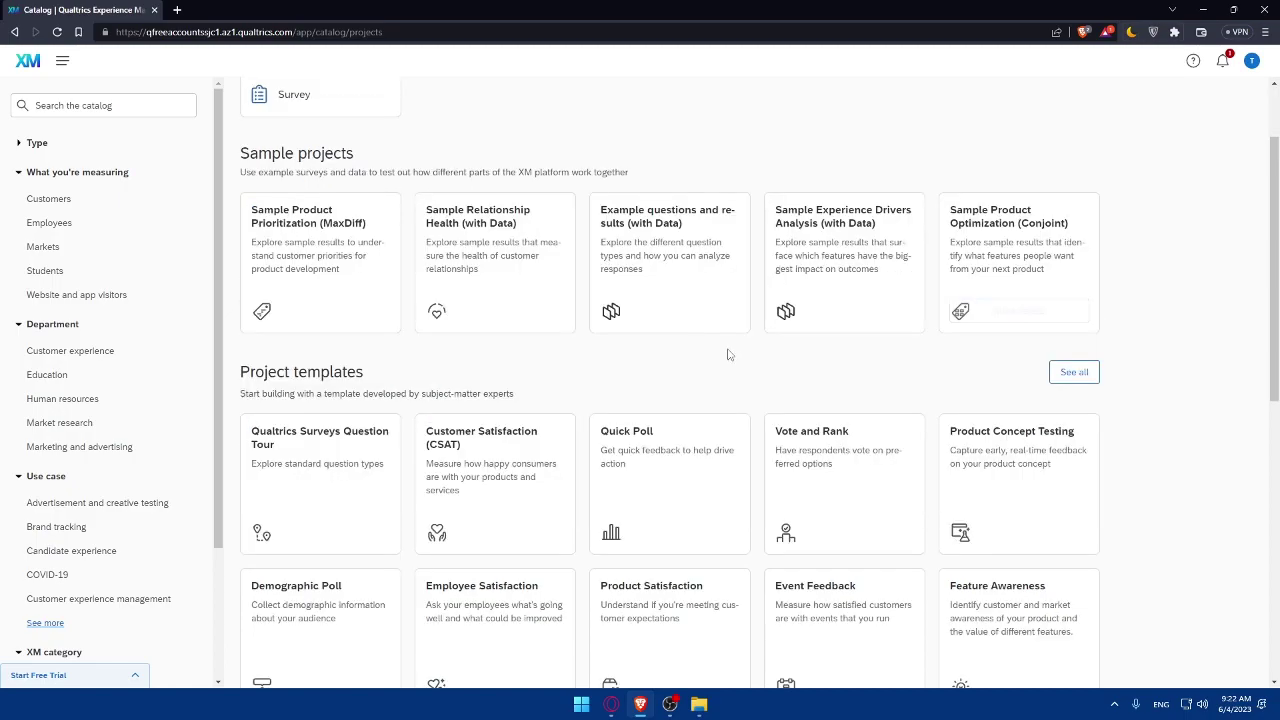
scroll(526, 523, down, 4)
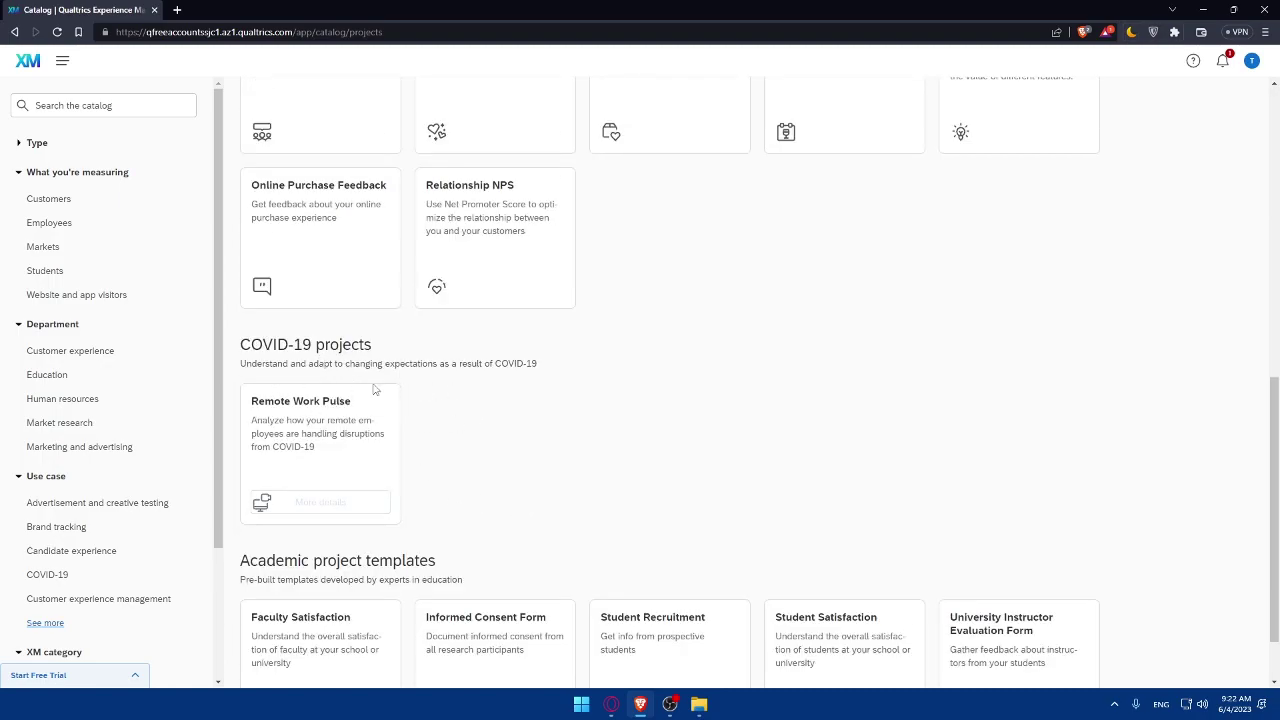
scroll(343, 420, down, 1)
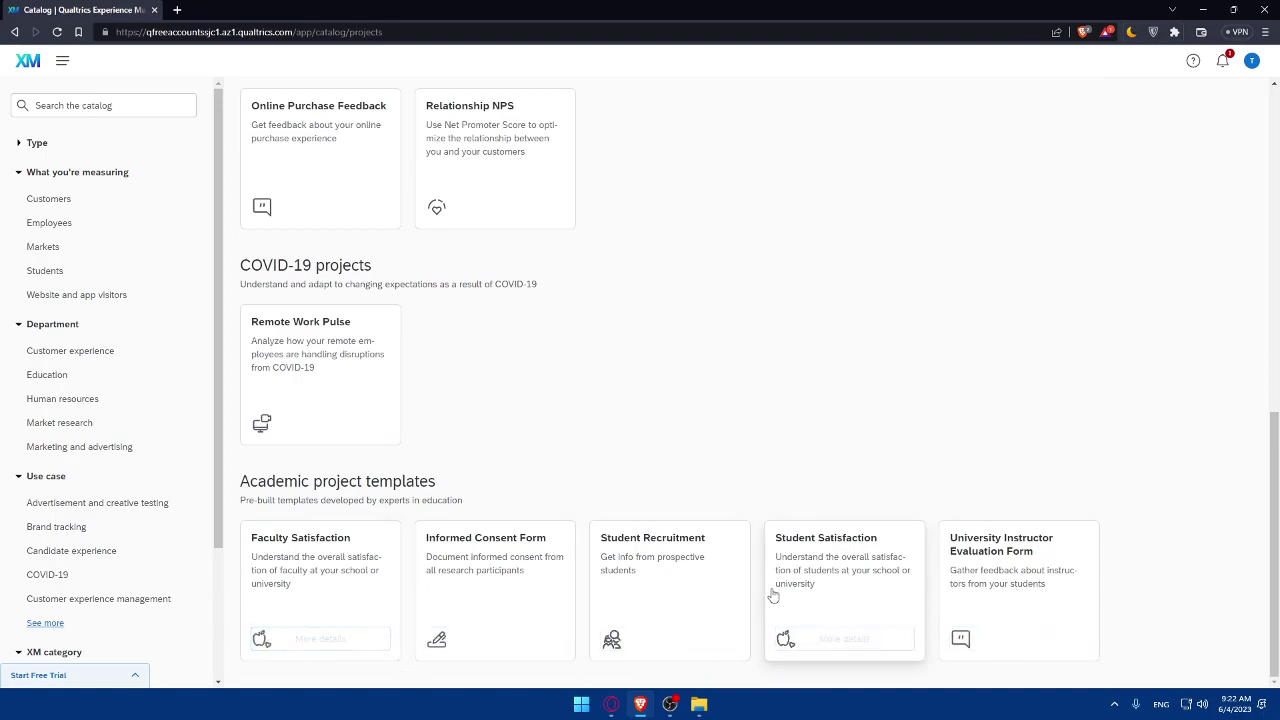
scroll(109, 423, down, 3)
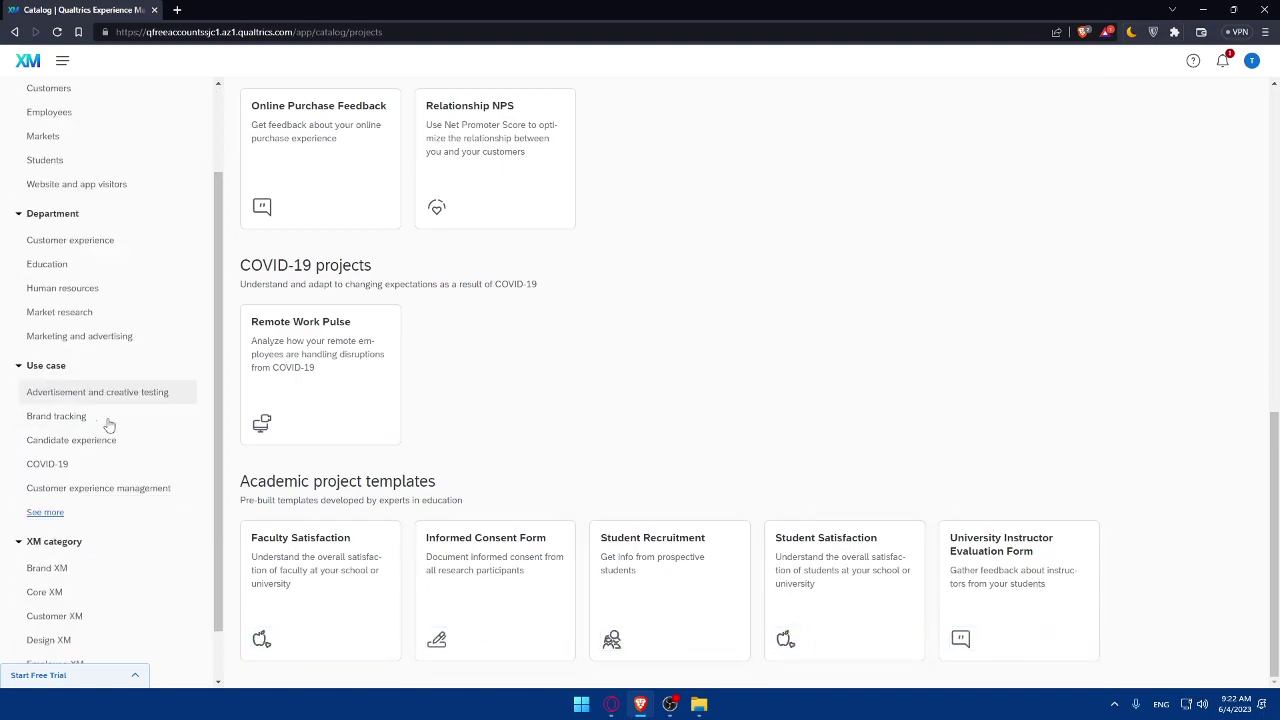
scroll(114, 563, up, 3)
scroll(91, 600, down, 3)
scroll(91, 330, up, 3)
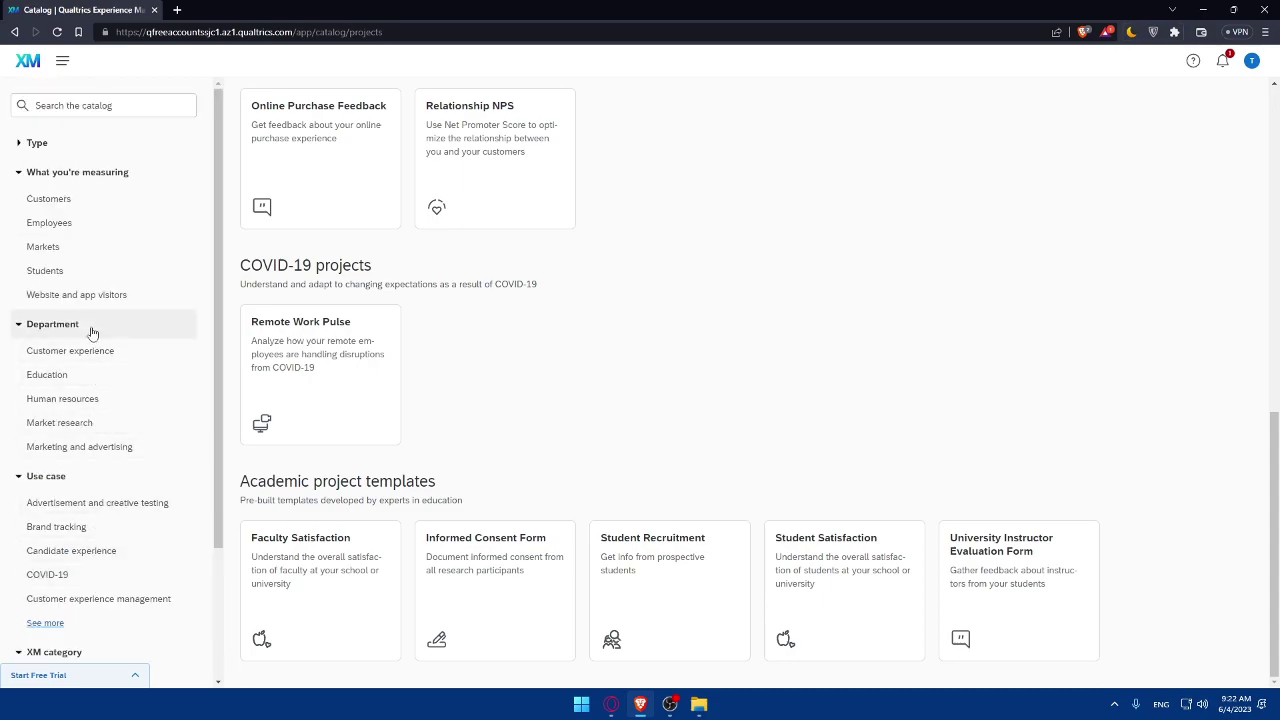
scroll(86, 560, down, 3)
scroll(129, 648, up, 3)
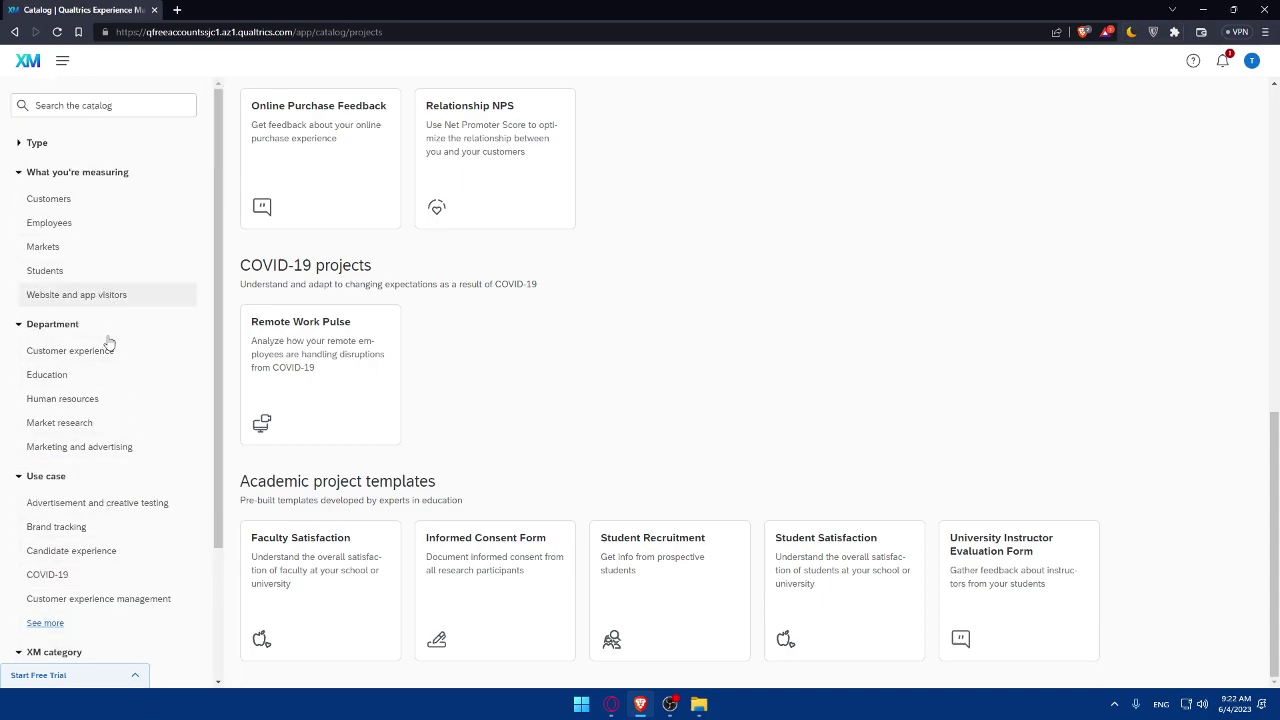
scroll(106, 343, down, 3)
scroll(536, 349, up, 7)
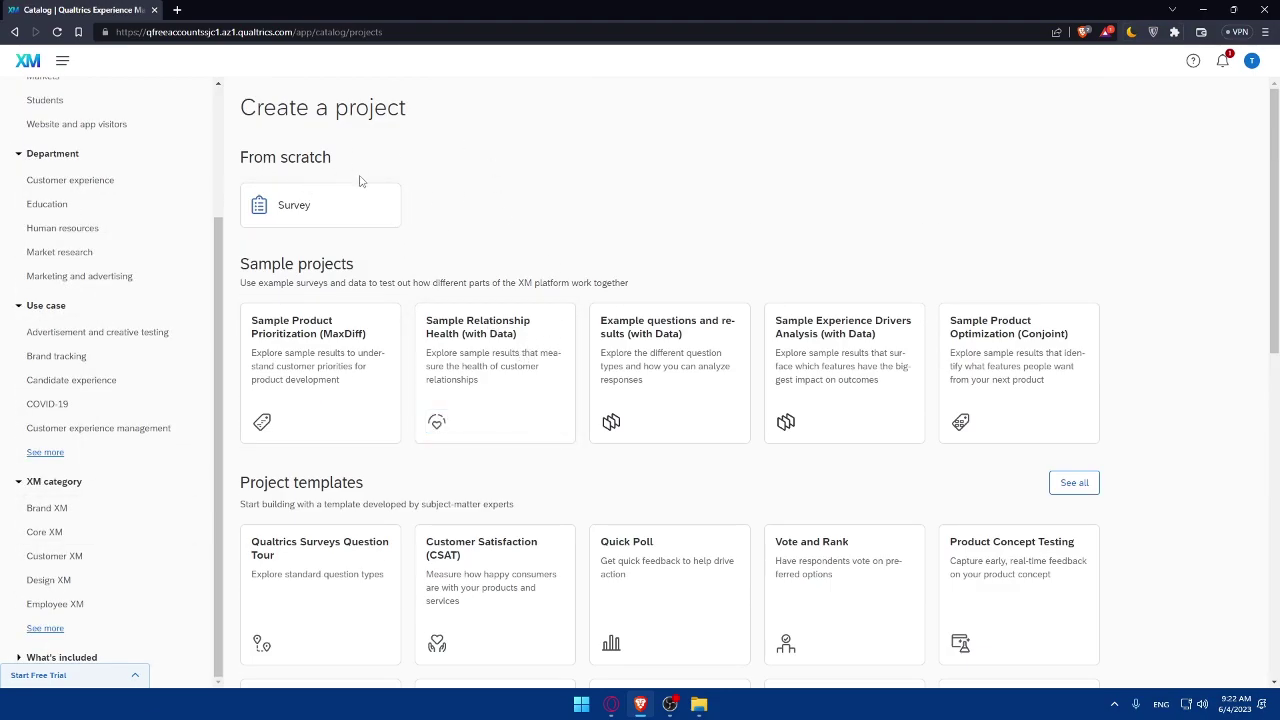
View the blank Survey details and launch its help guide in a new tab.
click(343, 206)
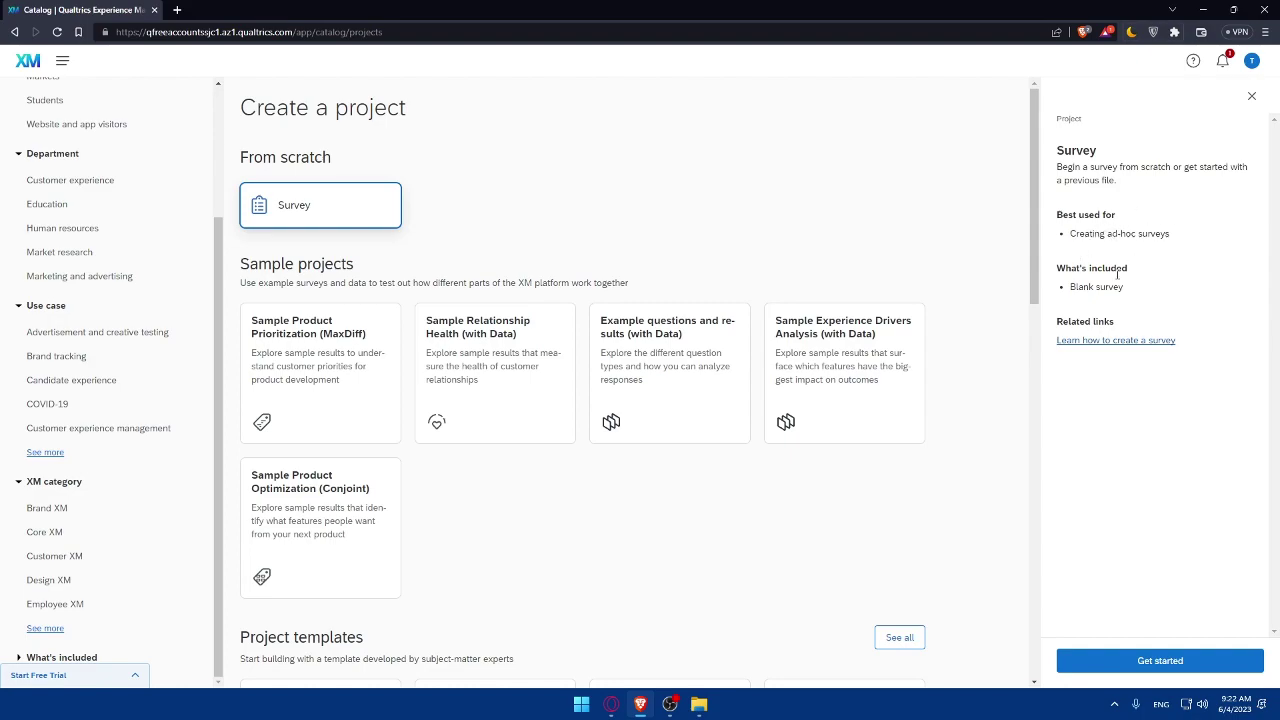
triple_click(1135, 294)
right_click(1134, 344)
click(1092, 354)
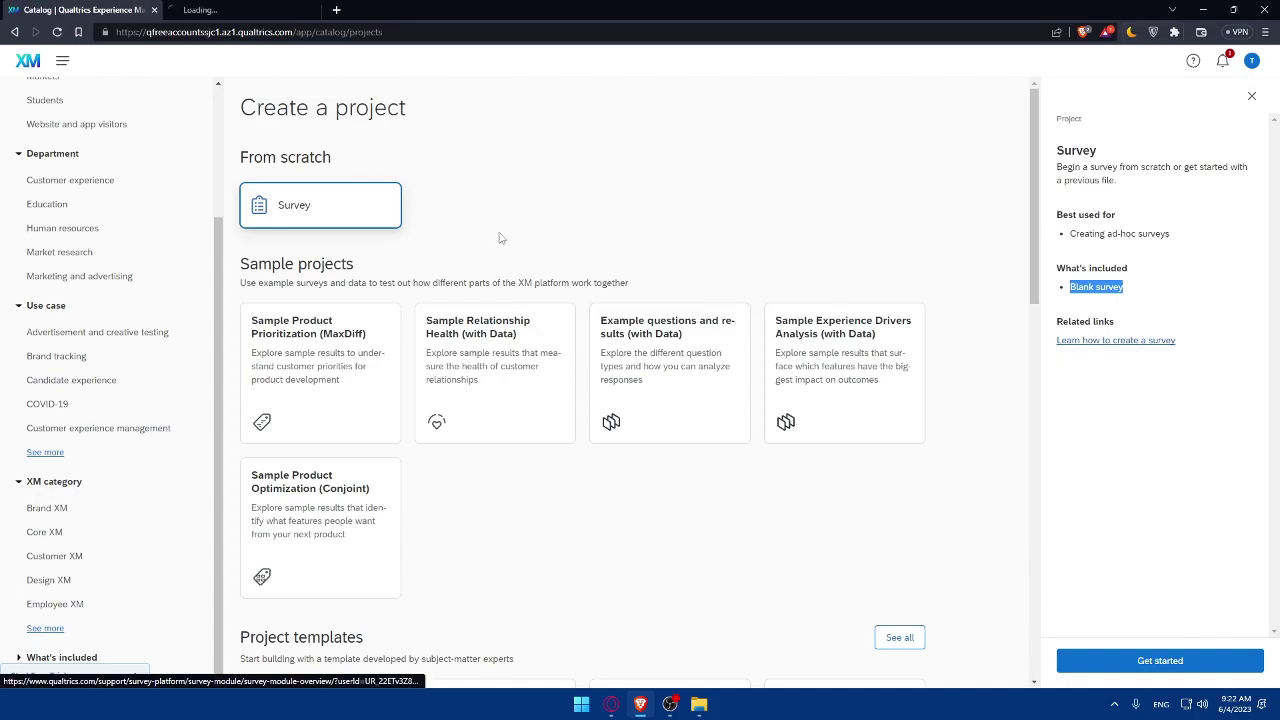
click(268, 10)
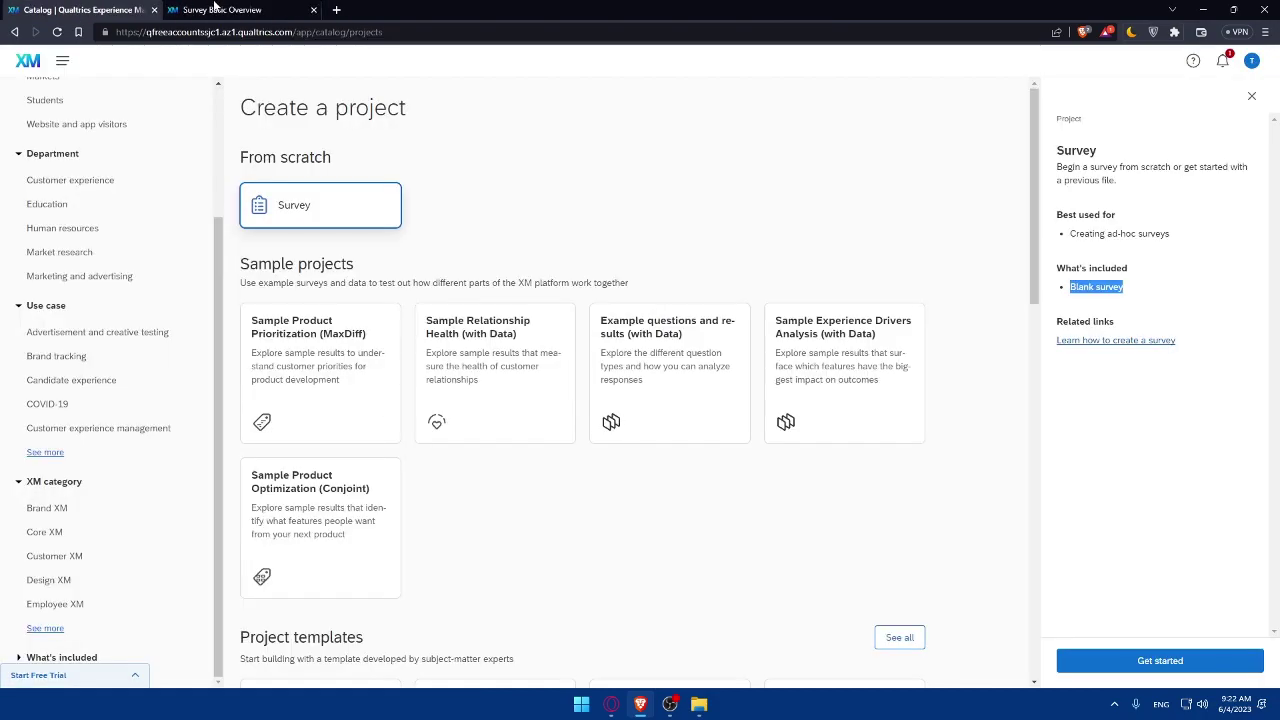
click(103, 8)
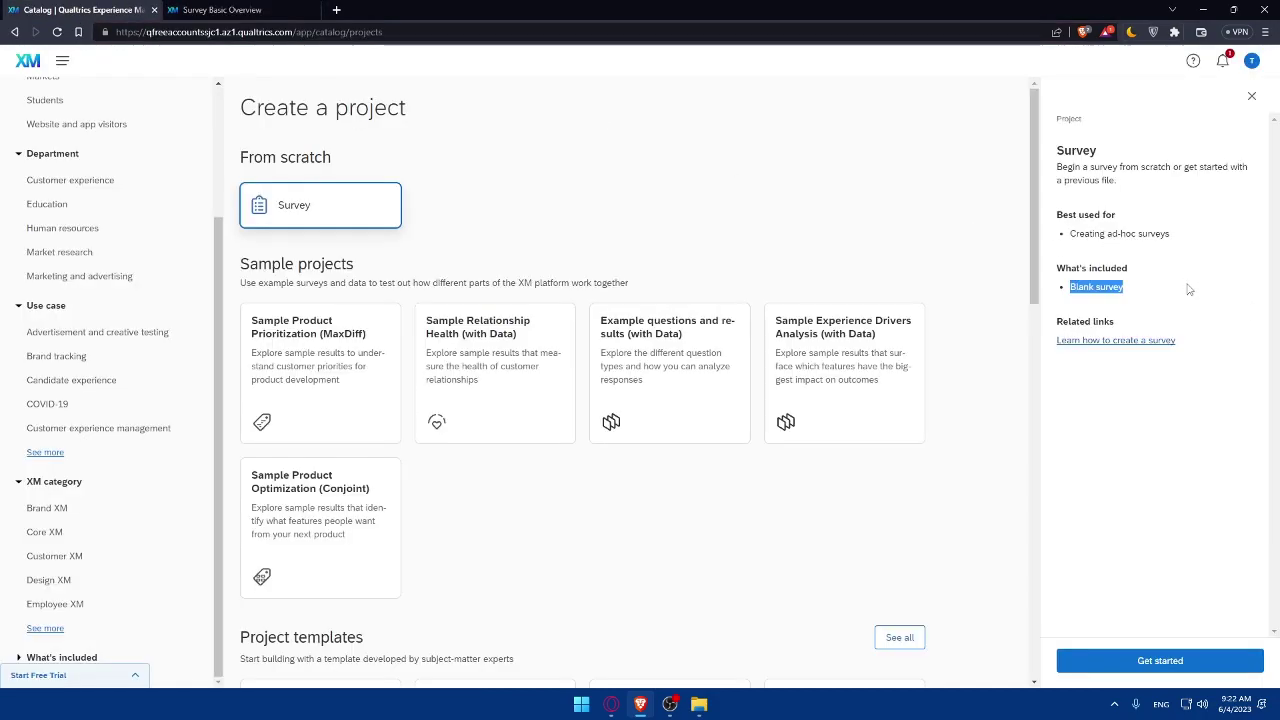
Read through the Survey Basic Overview article, then close its tab.
click(210, 9)
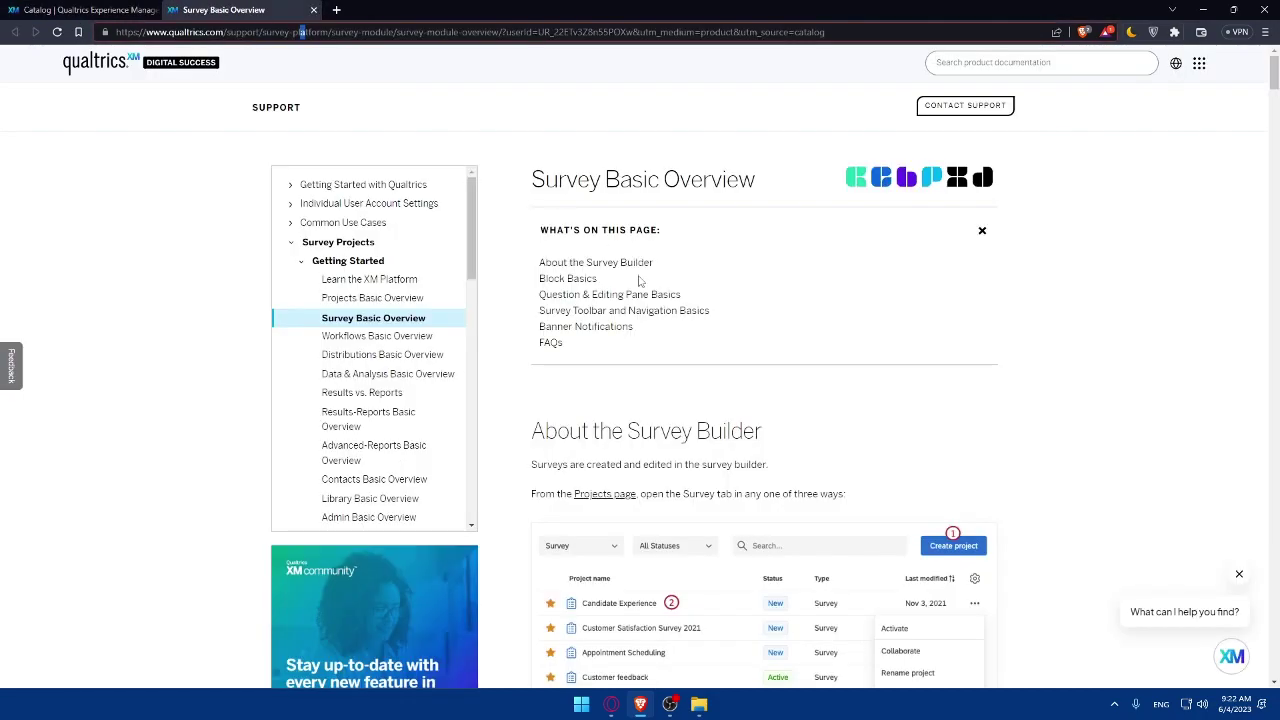
scroll(745, 342, down, 4)
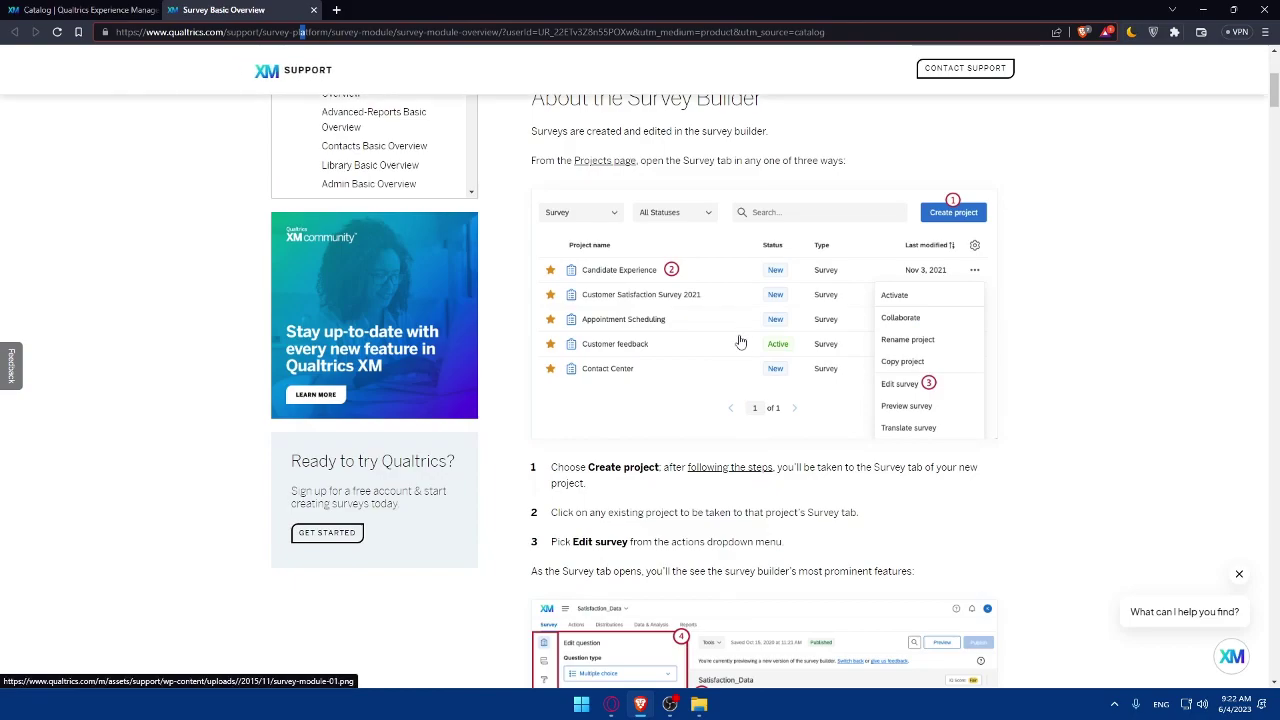
scroll(740, 342, down, 5)
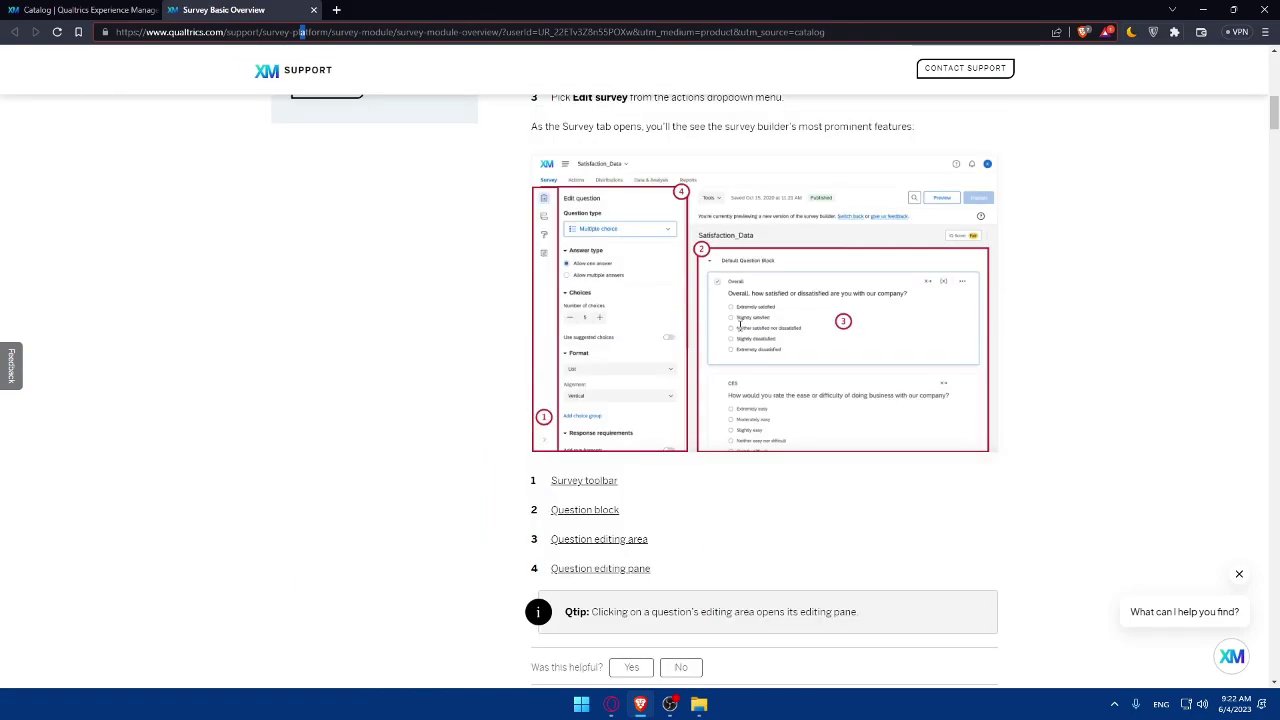
scroll(740, 325, down, 12)
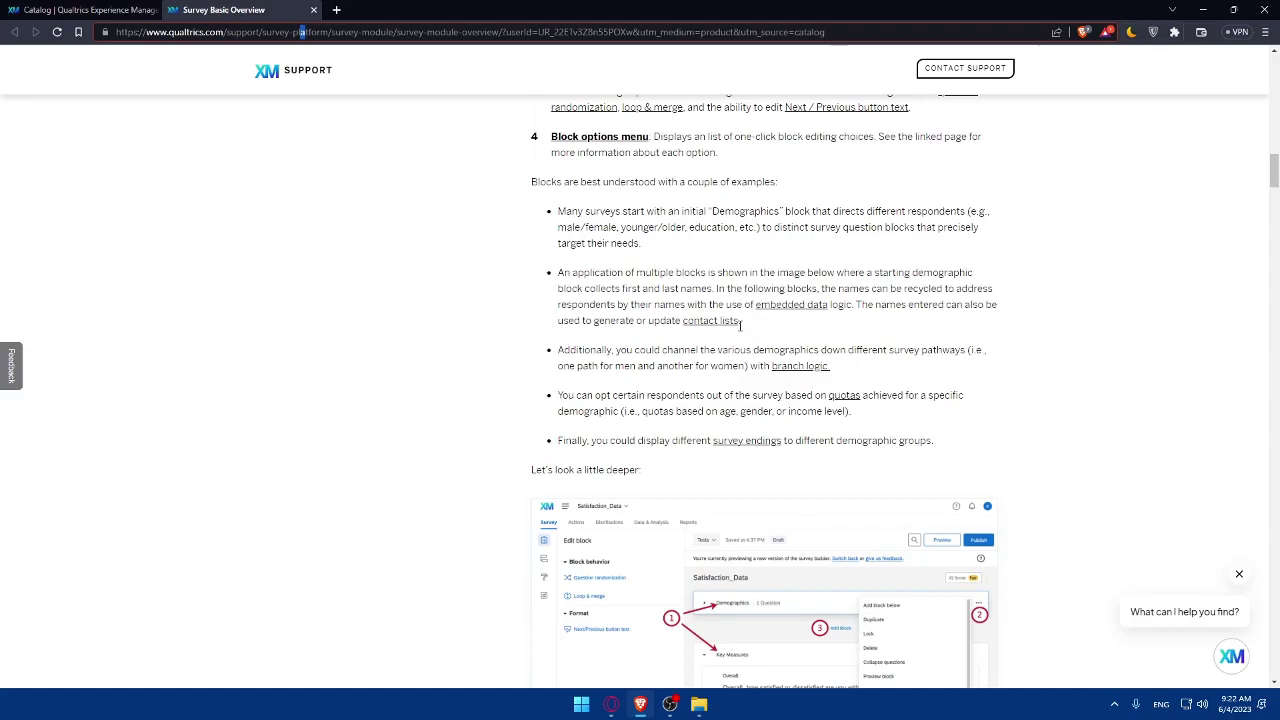
scroll(740, 325, down, 20)
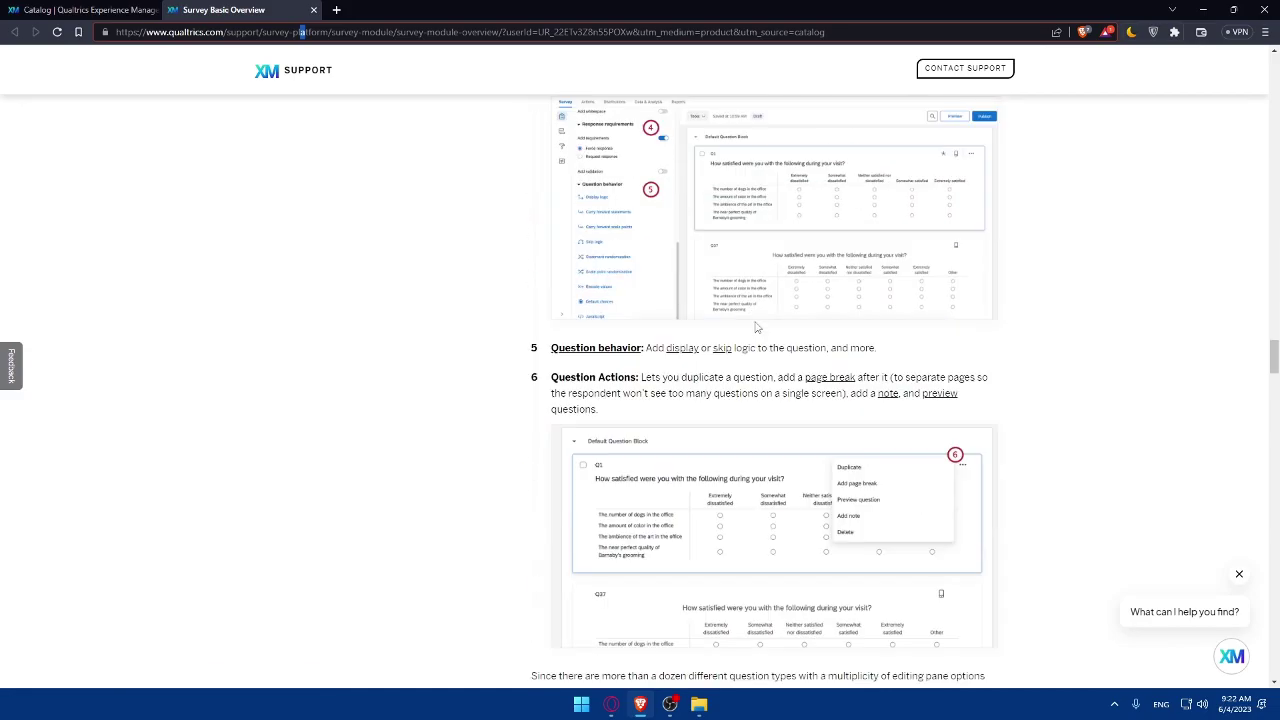
scroll(757, 327, down, 20)
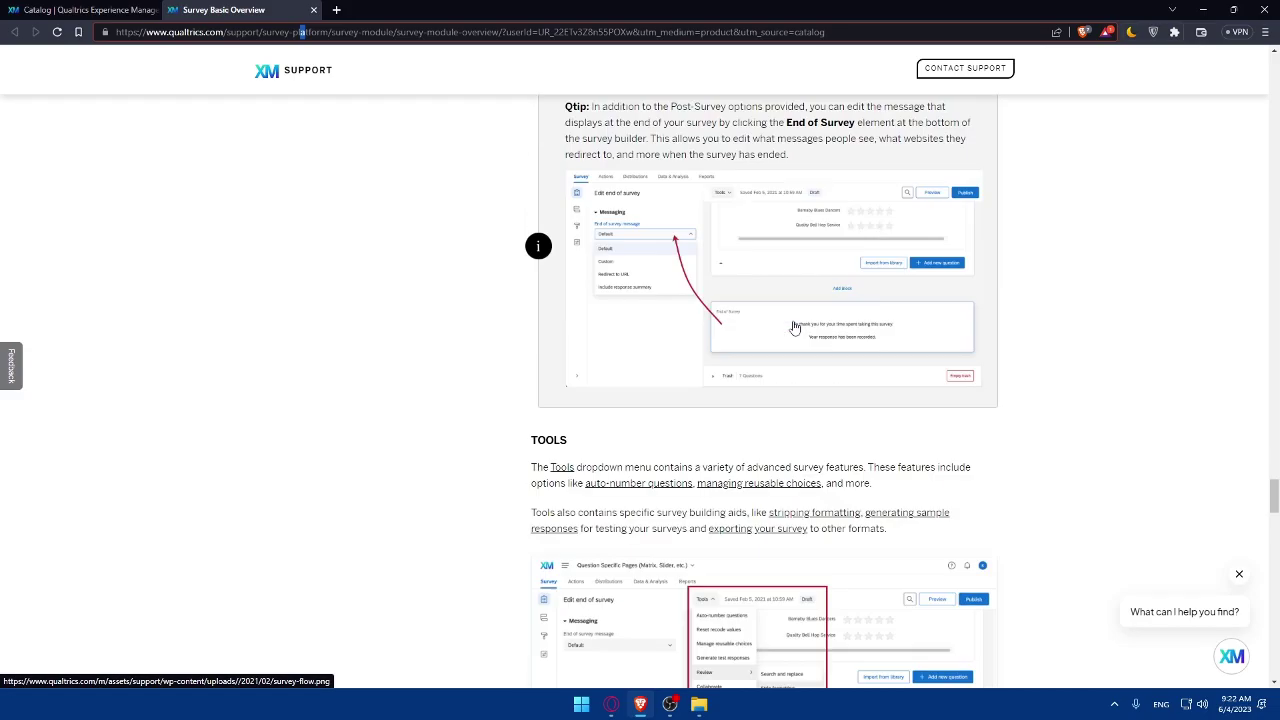
scroll(795, 328, down, 15)
scroll(797, 328, up, 18)
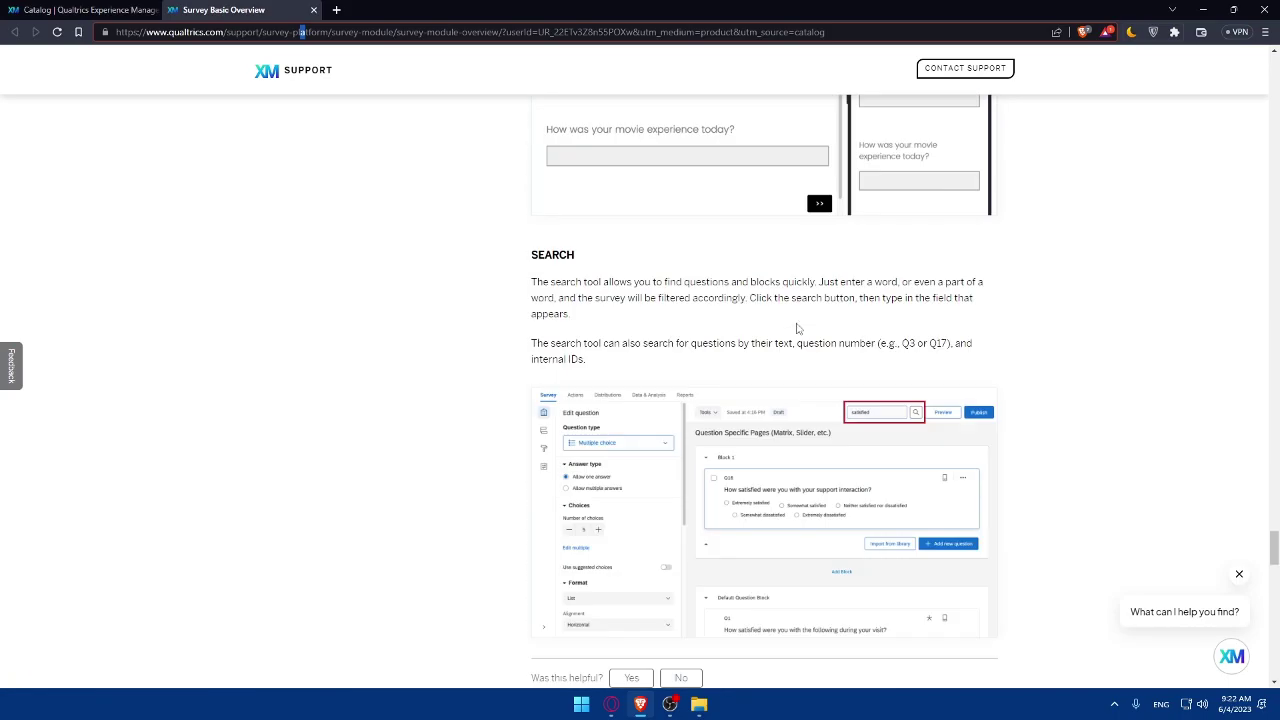
scroll(797, 328, up, 8)
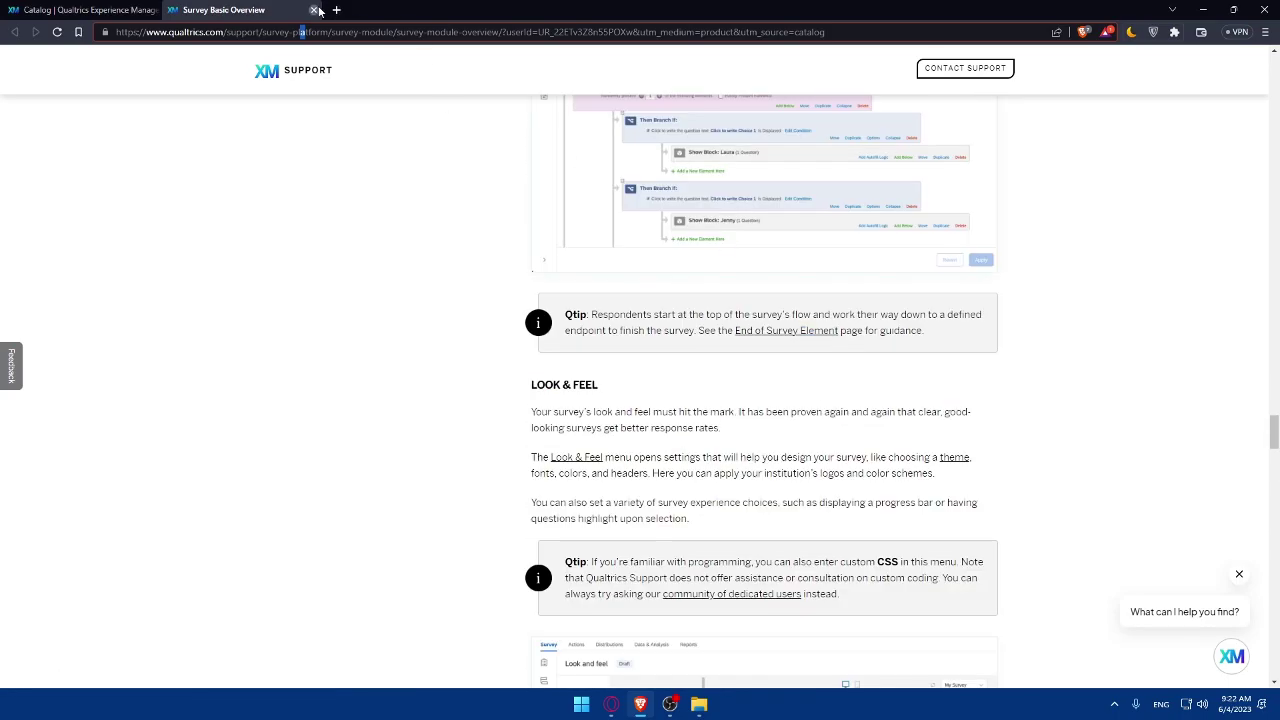
click(313, 9)
Name the new survey project test0 and create it as a blank survey project.
click(1206, 661)
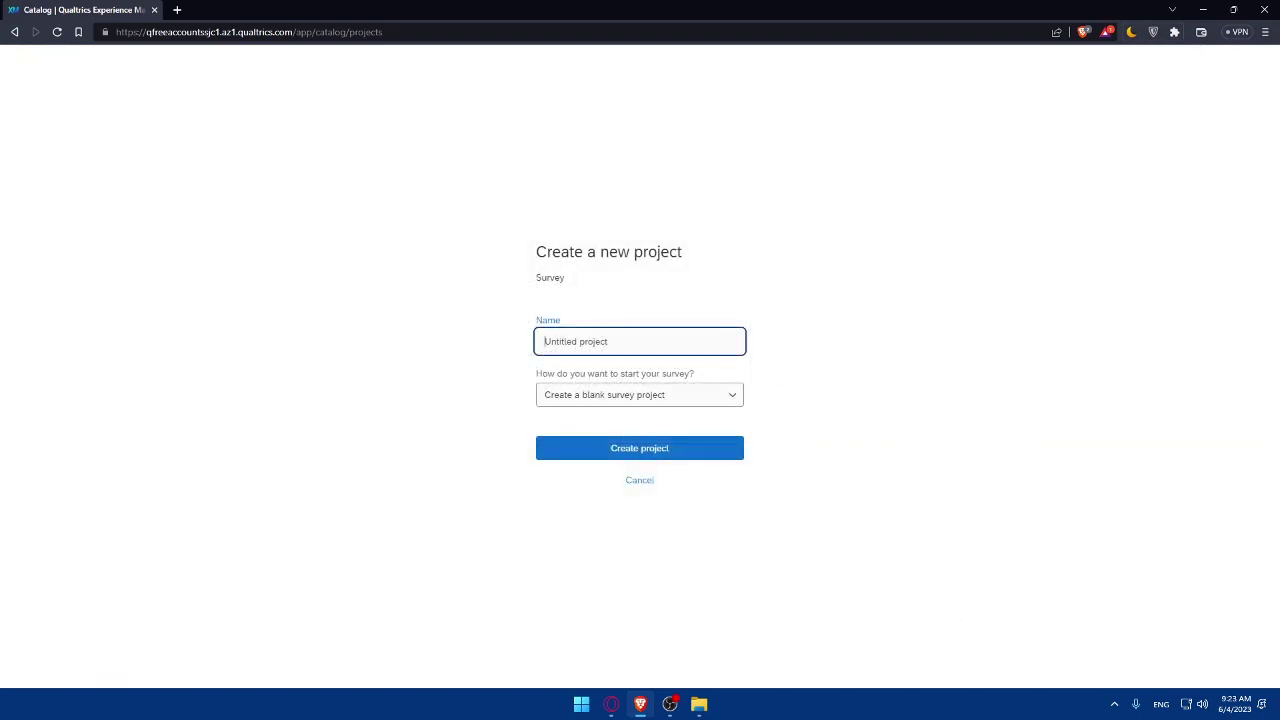
click(603, 343)
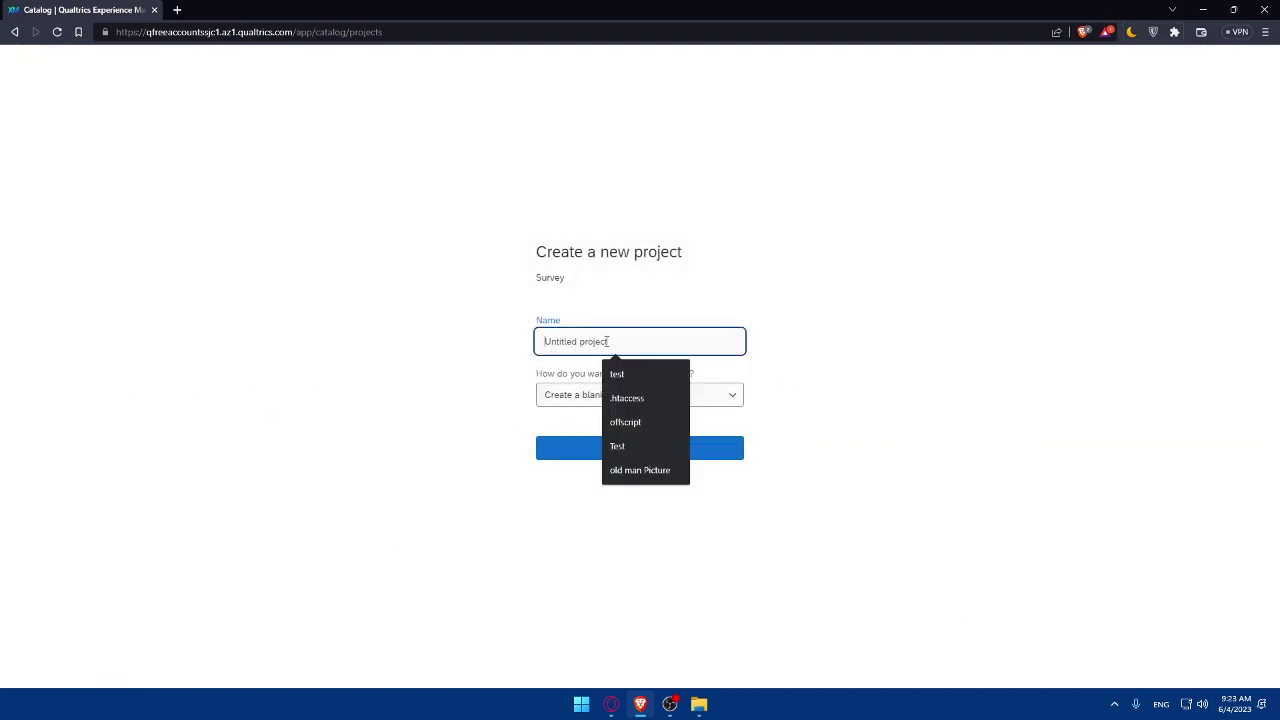
click(617, 372)
text(0)
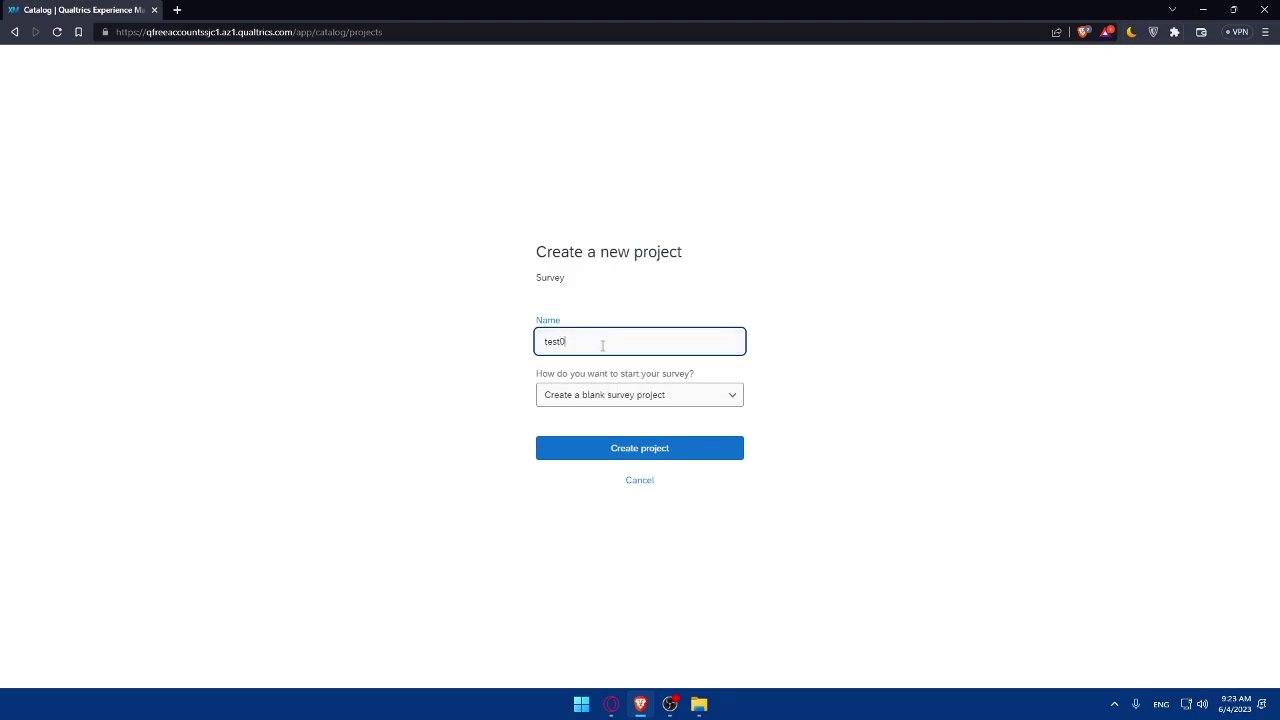
click(612, 400)
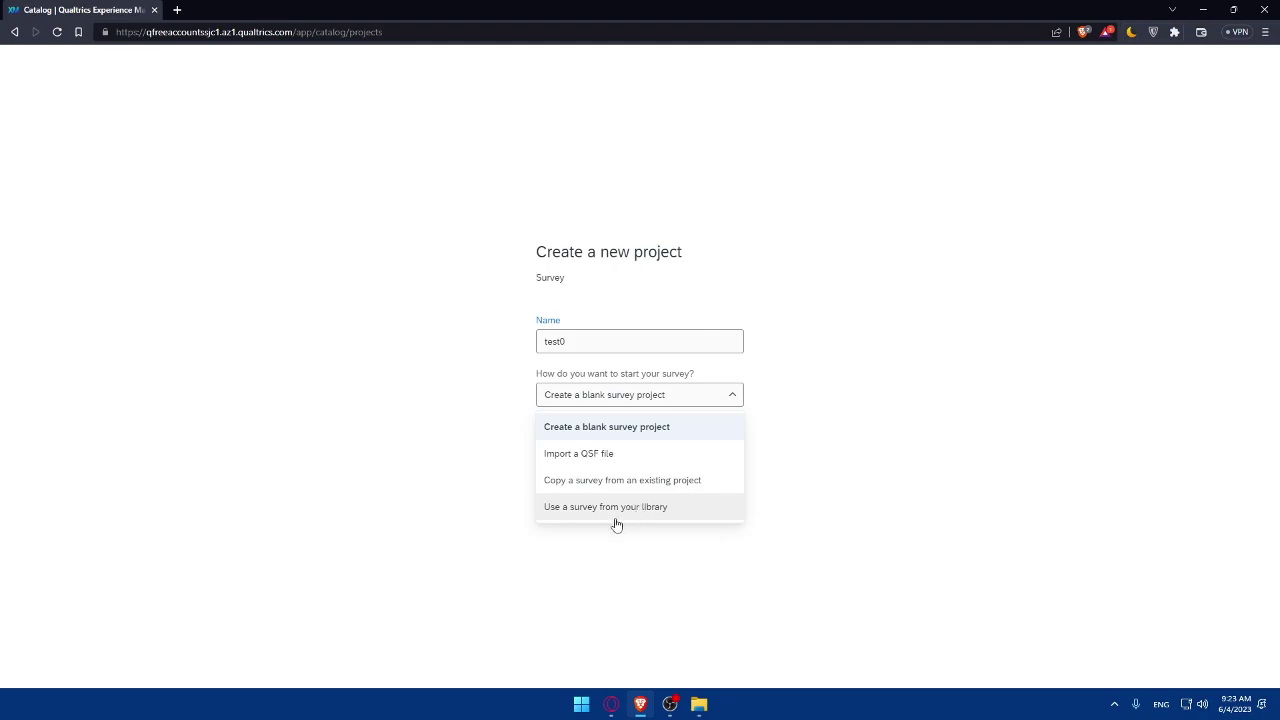
click(603, 440)
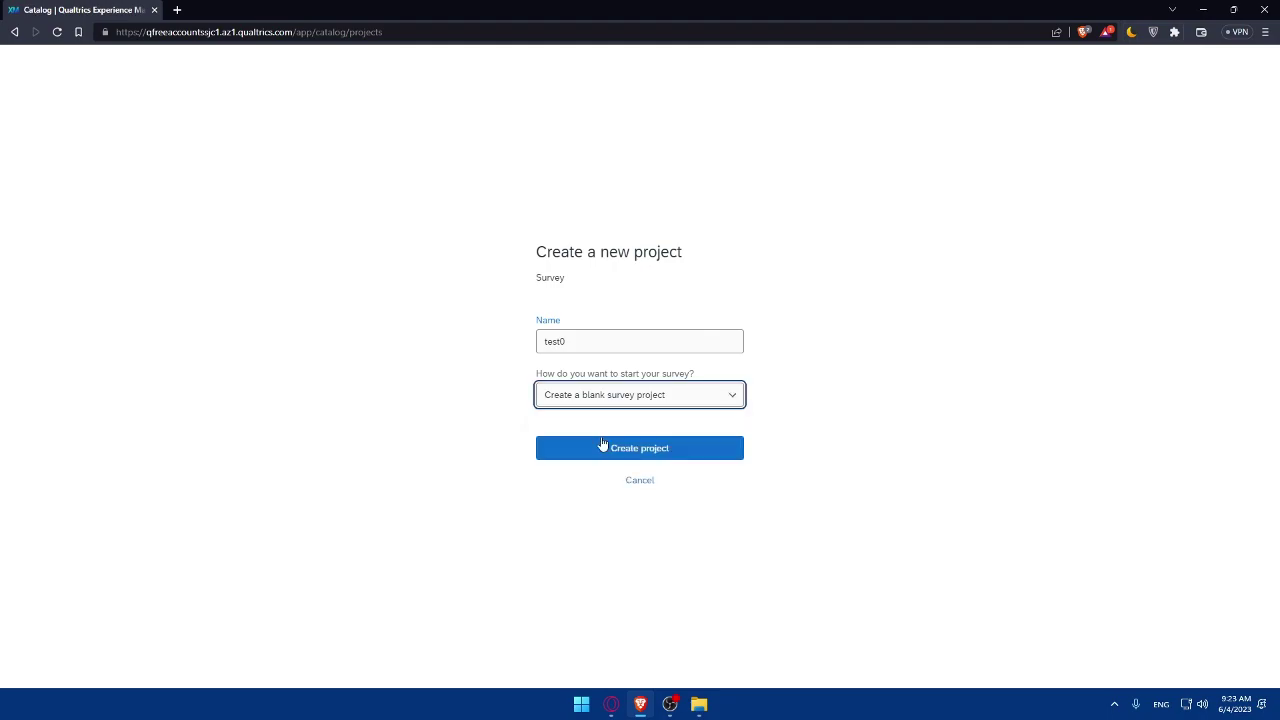
click(619, 456)
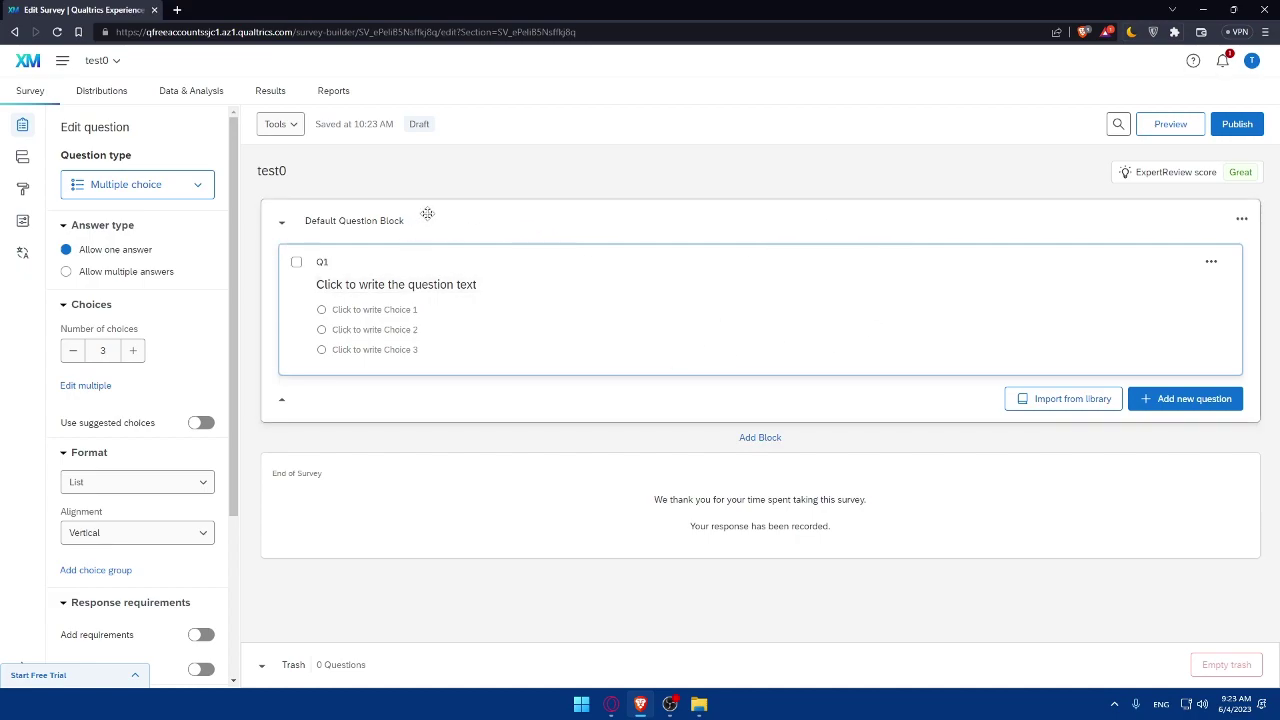
Title Q1 'How are you today!' and enter the choices Good, Not bad and Terrible.
click(322, 261)
text(How are y)
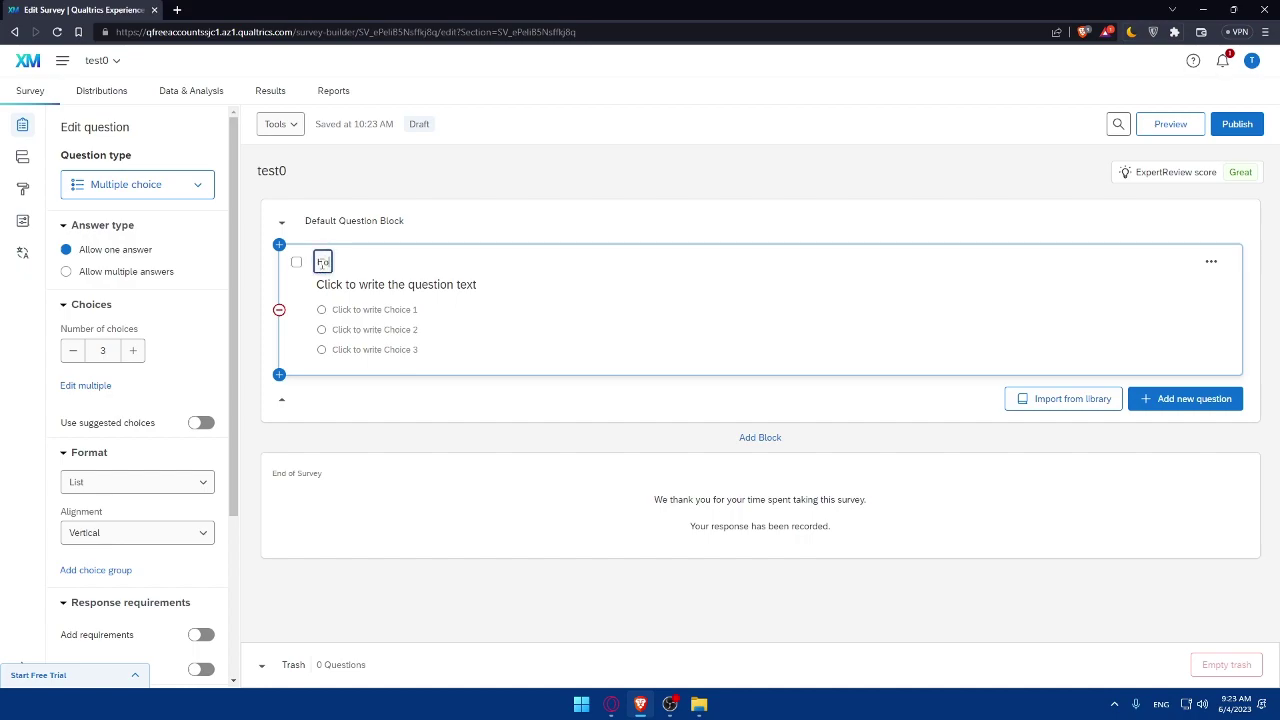
text(ou today!)
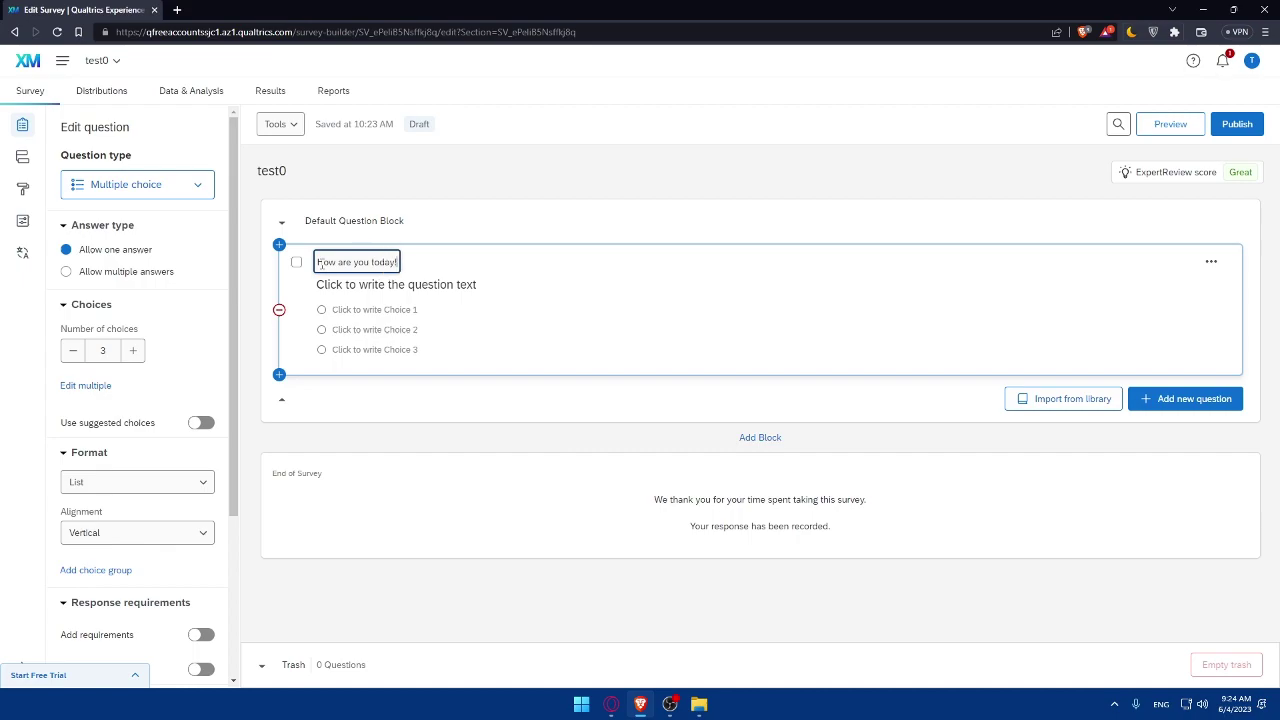
click(385, 310)
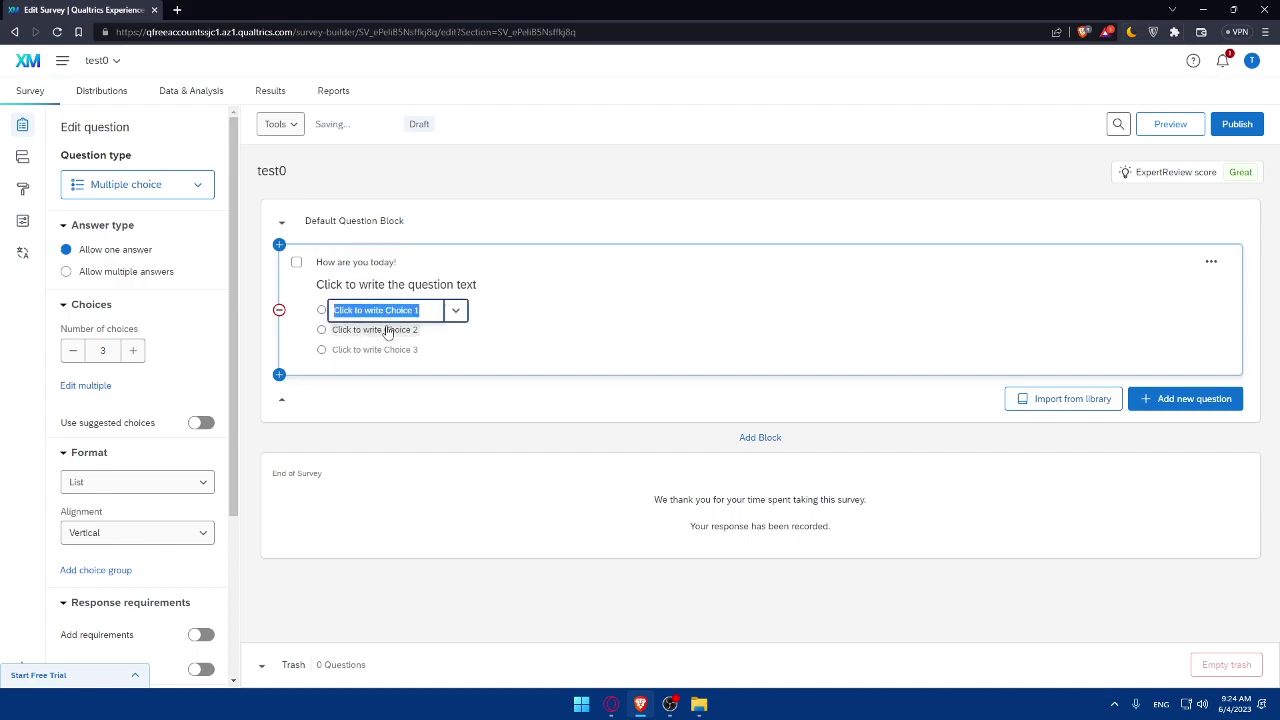
click(382, 349)
click(382, 310)
click(380, 349)
click(382, 310)
text(G)
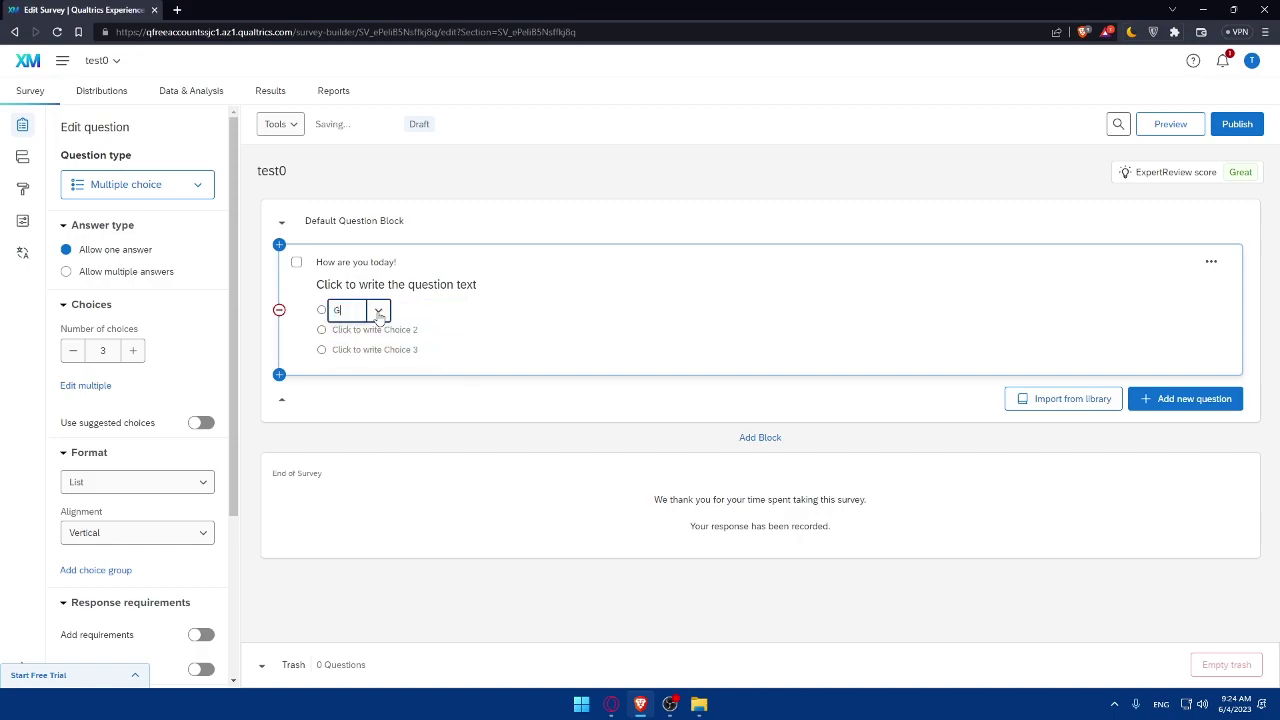
text(ood)
click(366, 330)
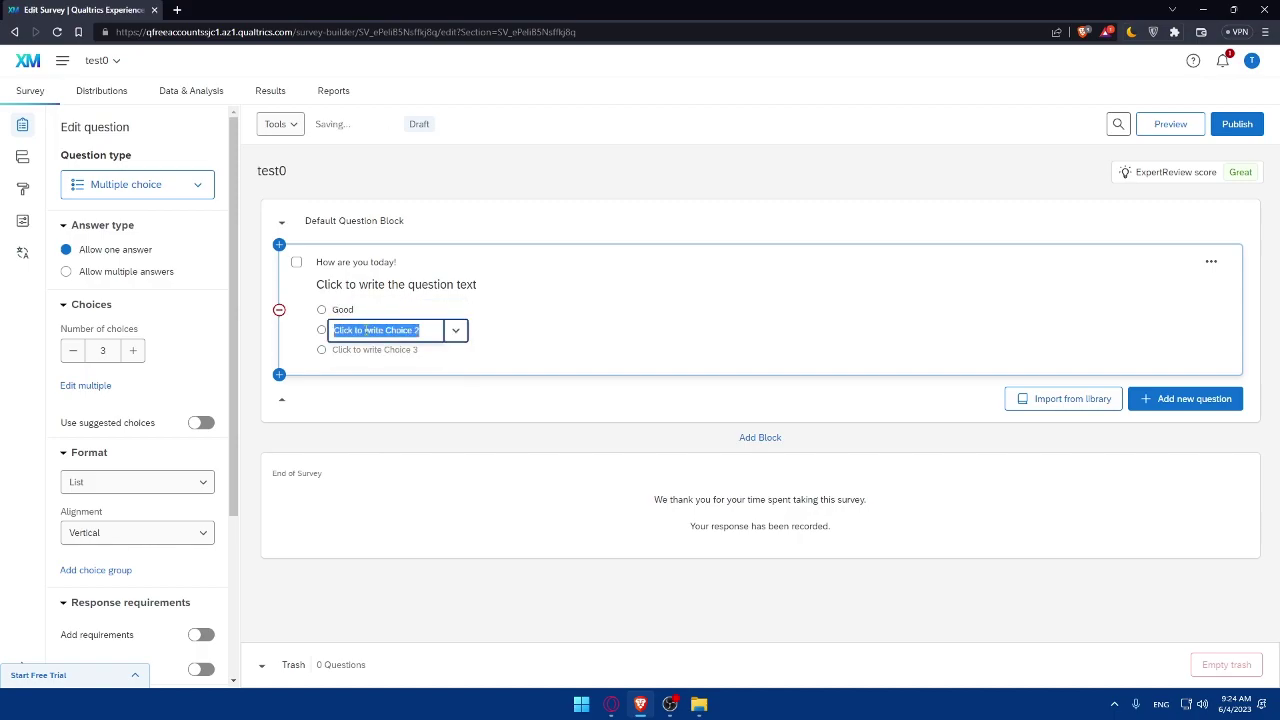
text(Not bad)
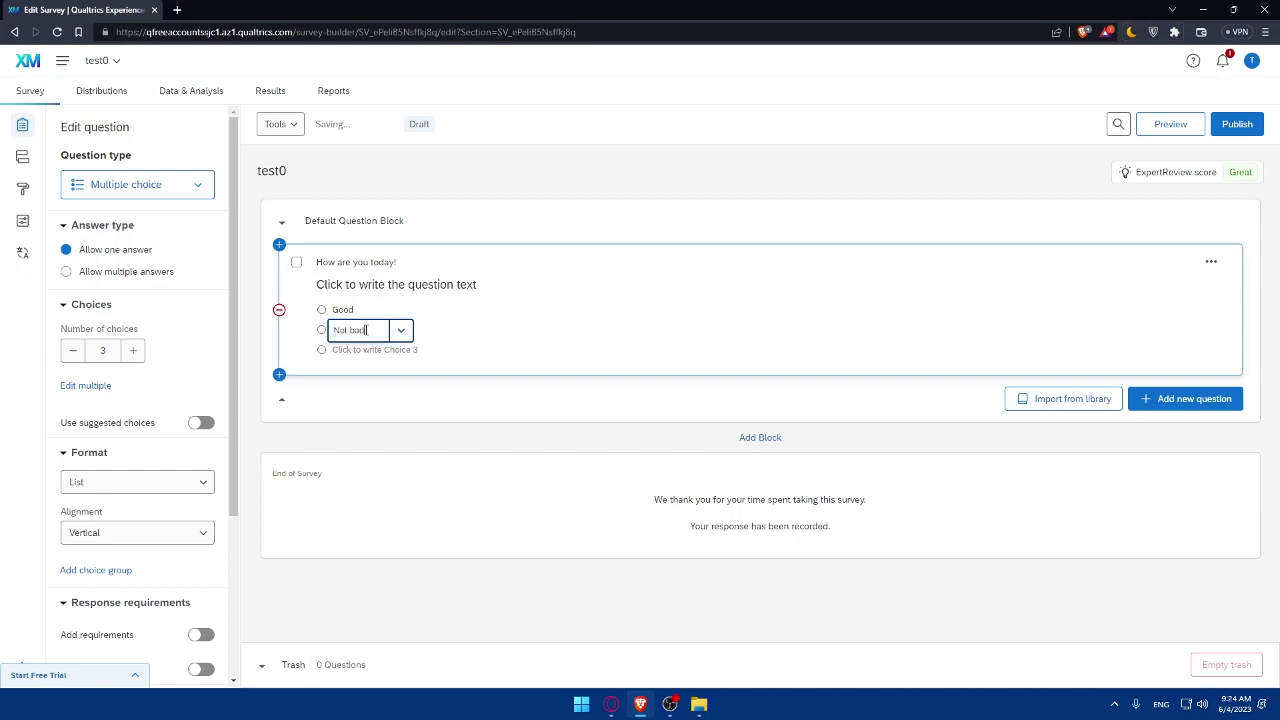
click(372, 349)
text(Terrible)
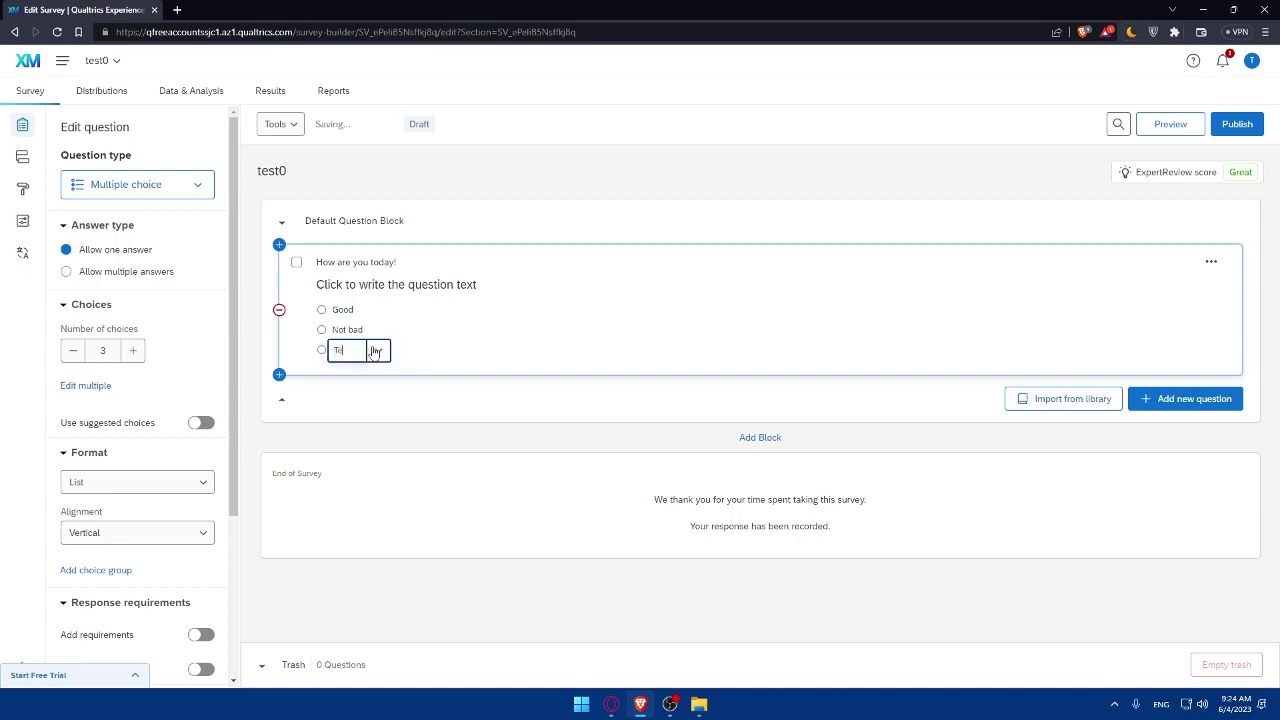
click(557, 323)
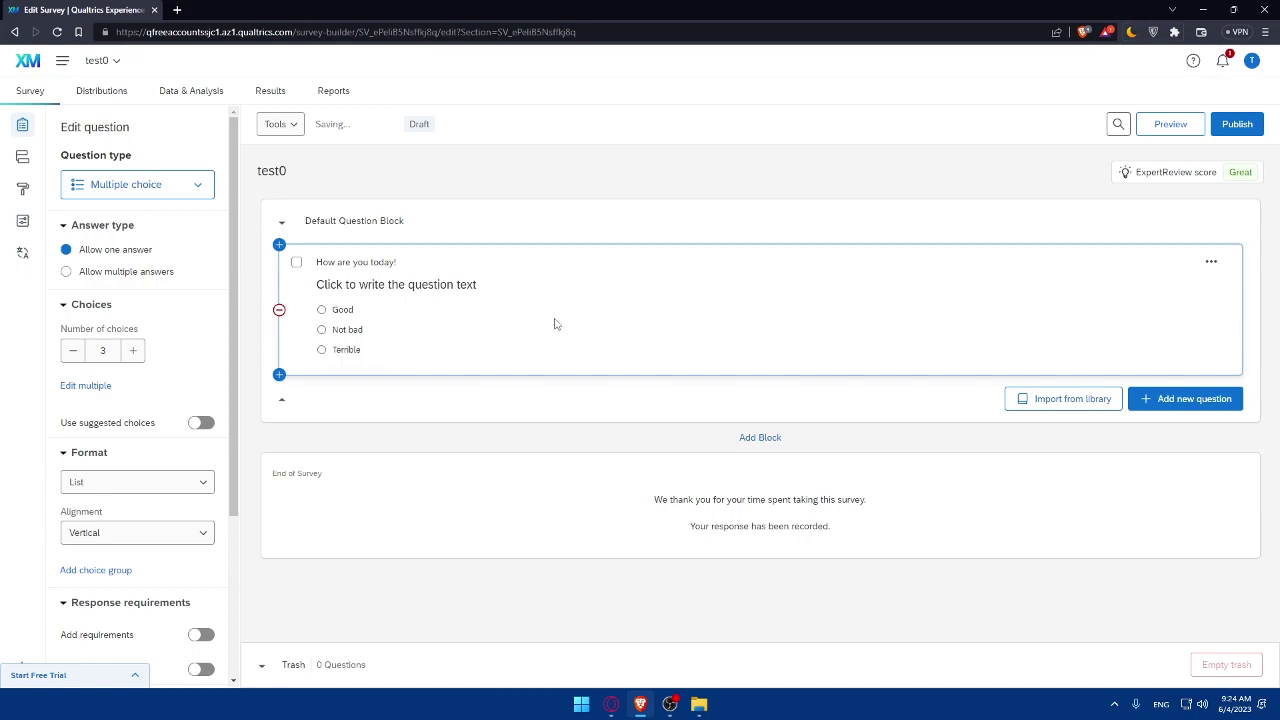
Show the add-question type list below Q1 and browse types like Multiple choice, Slider, Form field.
click(1211, 262)
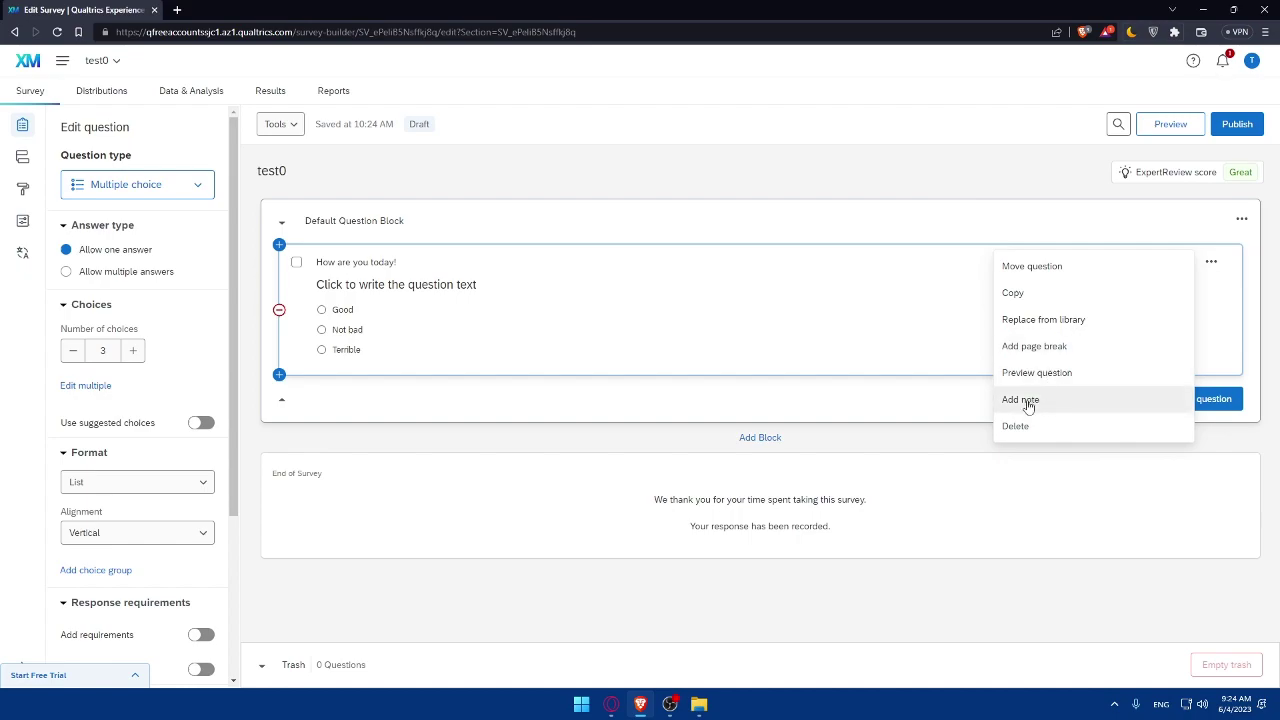
click(874, 391)
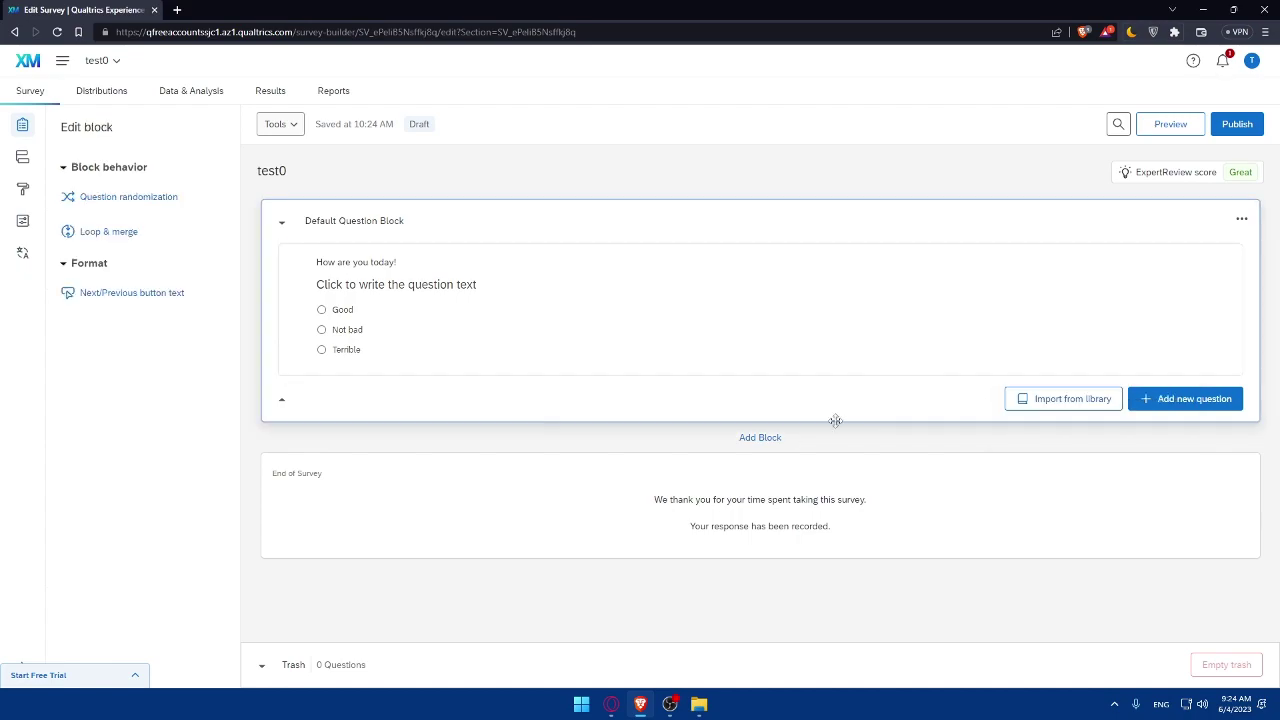
click(1205, 405)
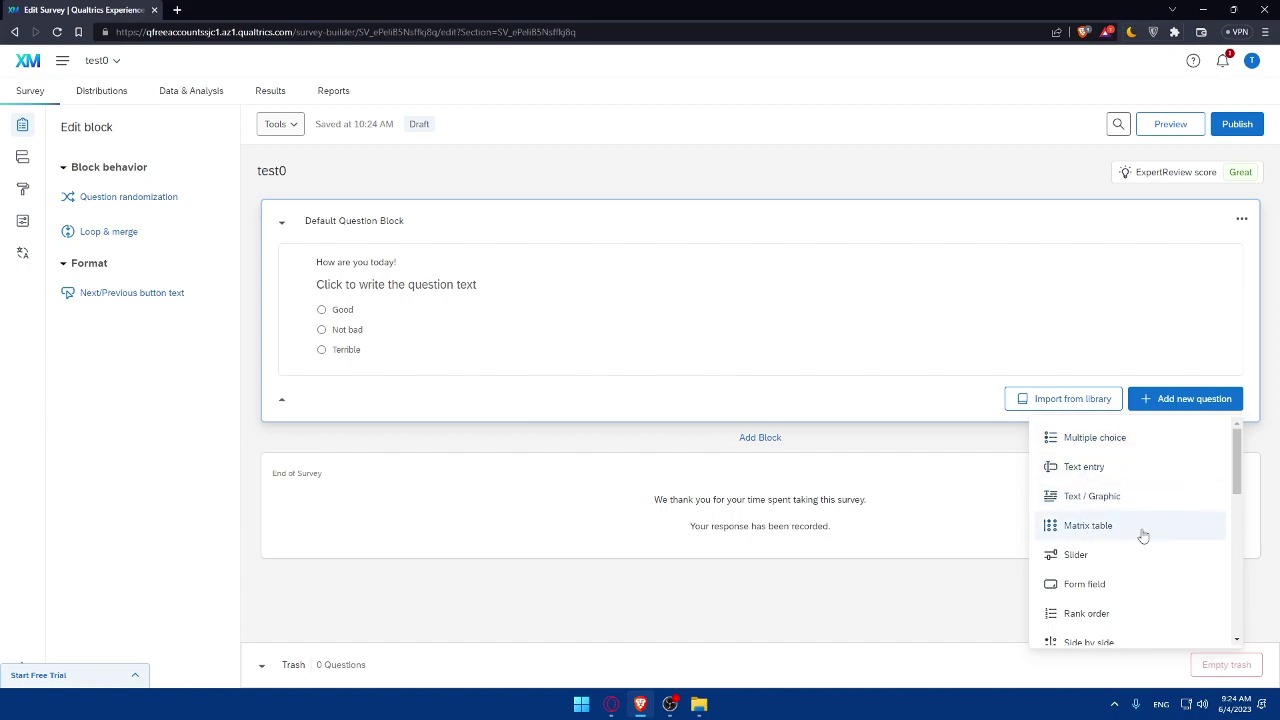
scroll(1165, 568, down, 2)
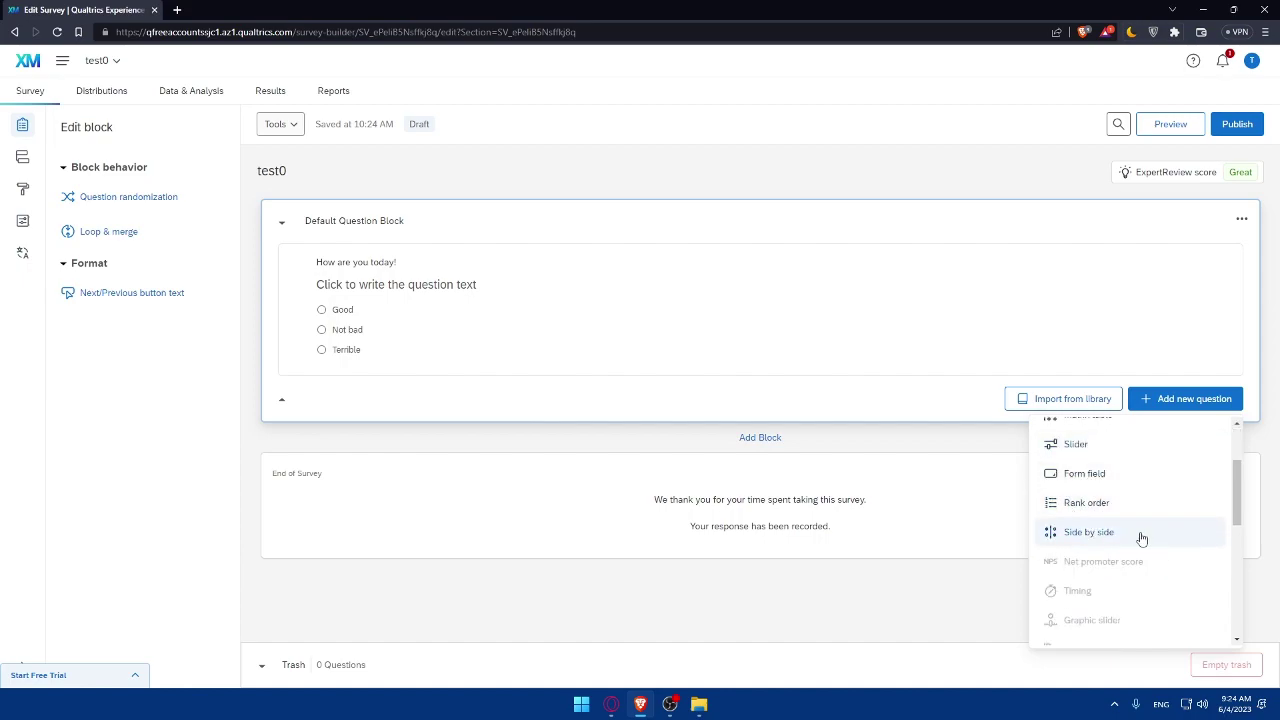
scroll(1150, 540, down, 5)
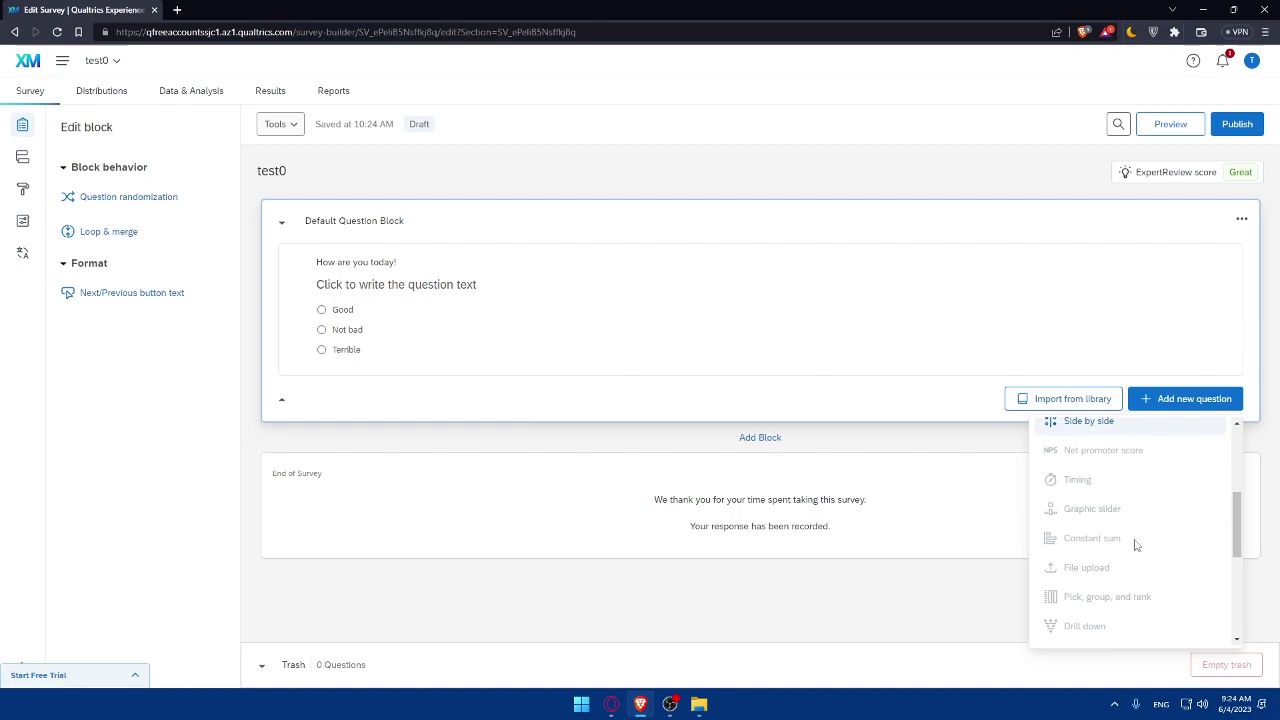
scroll(1096, 520, up, 5)
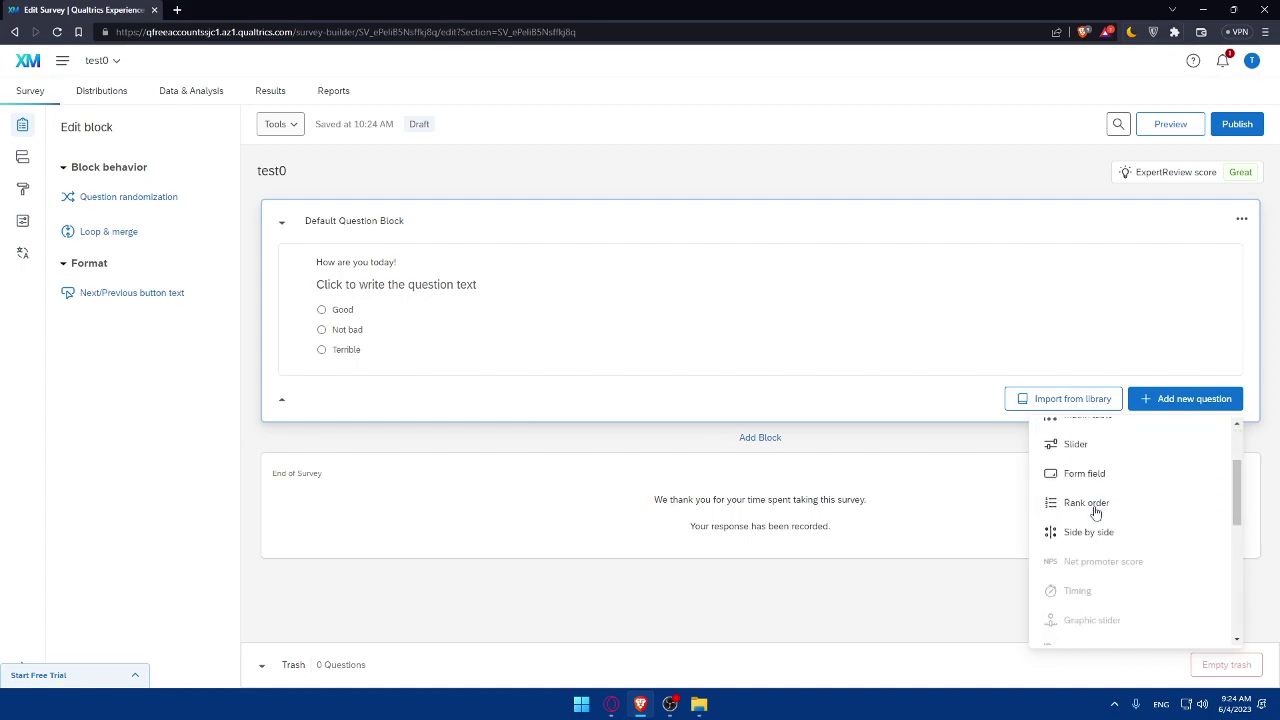
scroll(1096, 512, down, 5)
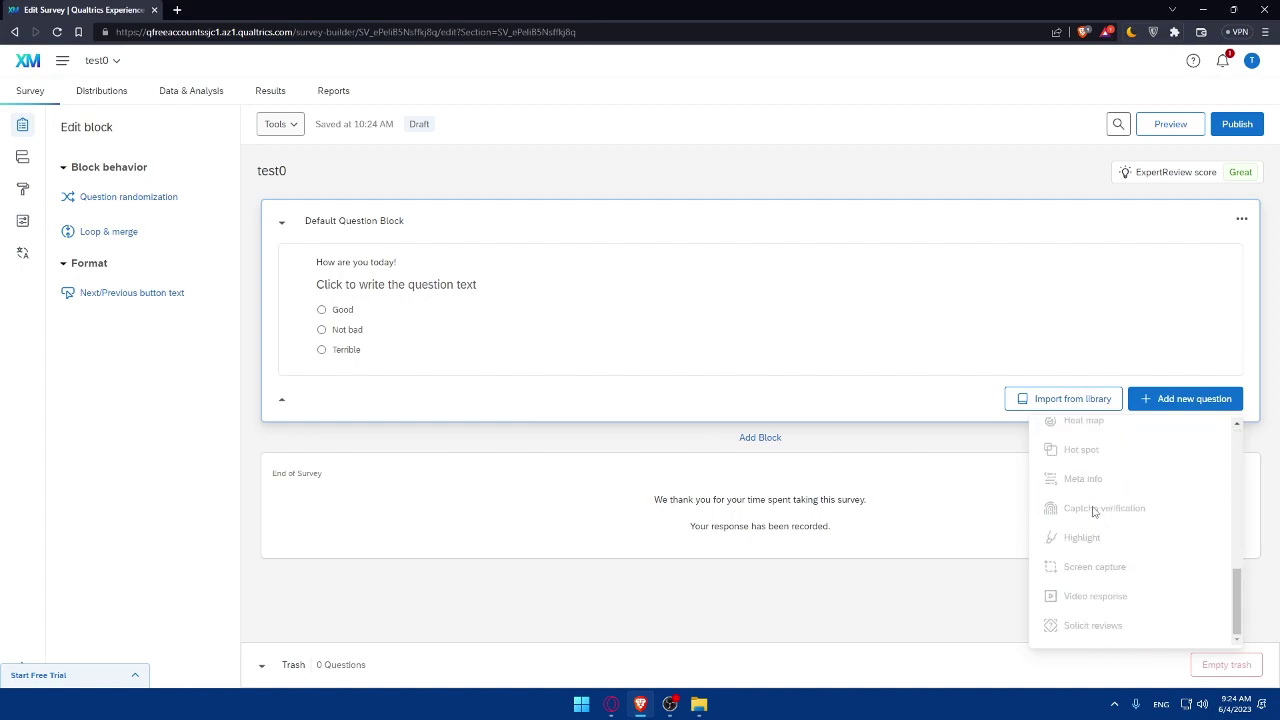
scroll(1090, 520, up, 5)
click(566, 394)
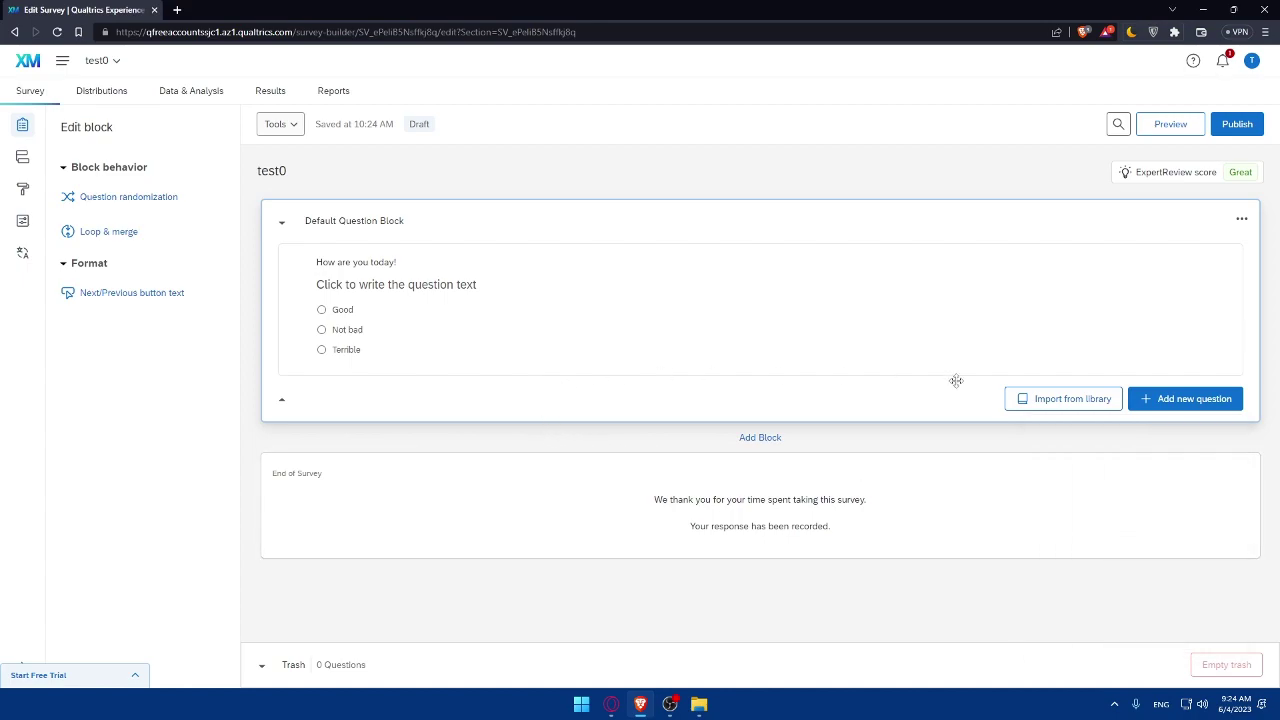
click(1156, 410)
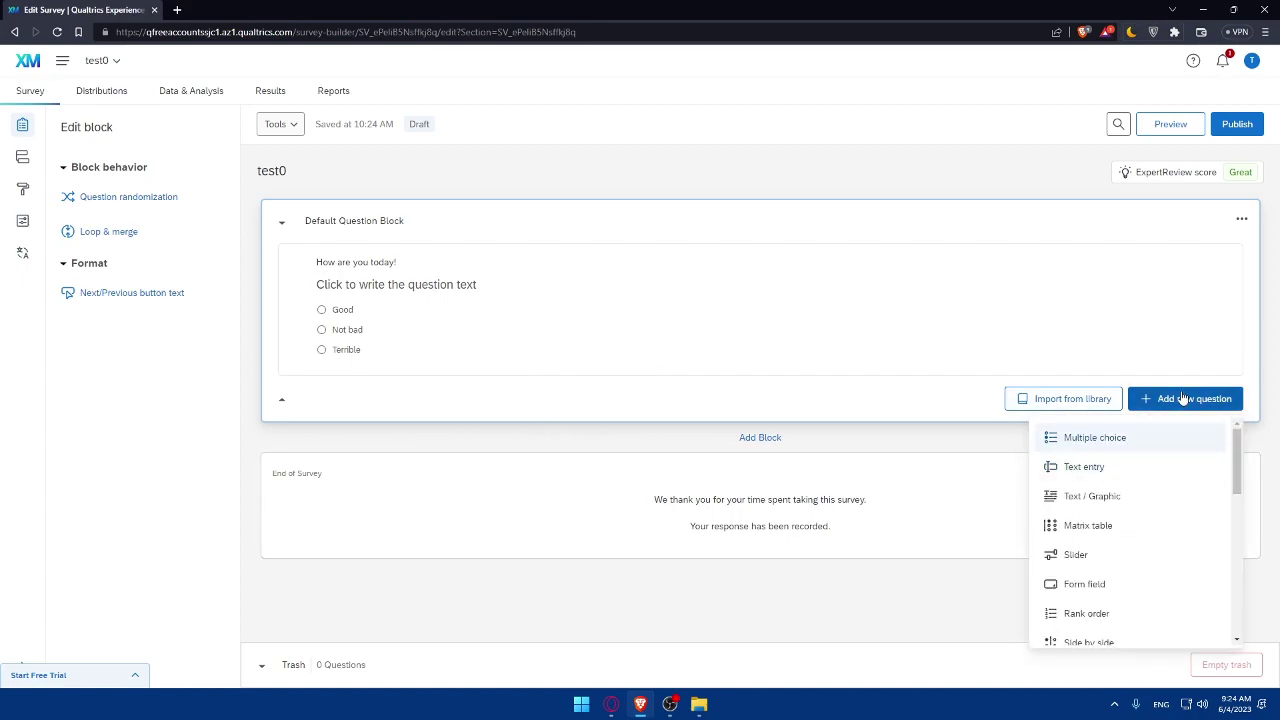
Add a slider question and set its question text to test.
click(1078, 558)
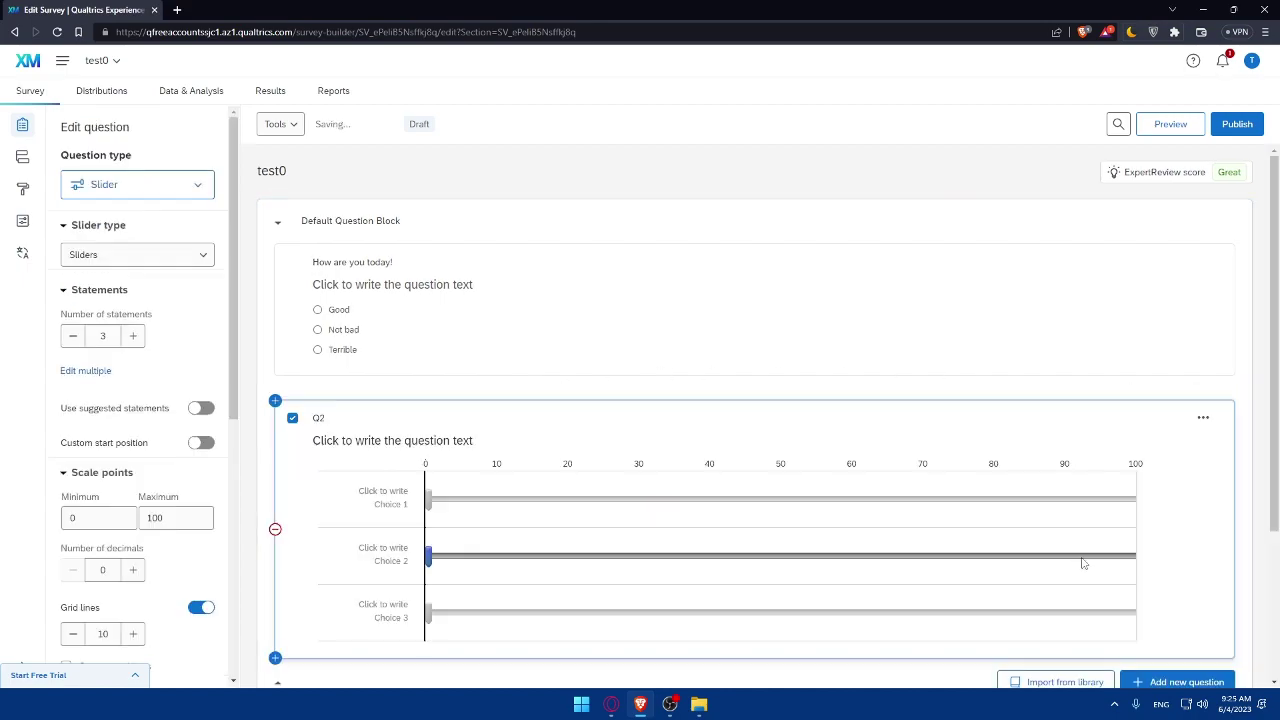
scroll(858, 480, down, 1)
click(380, 340)
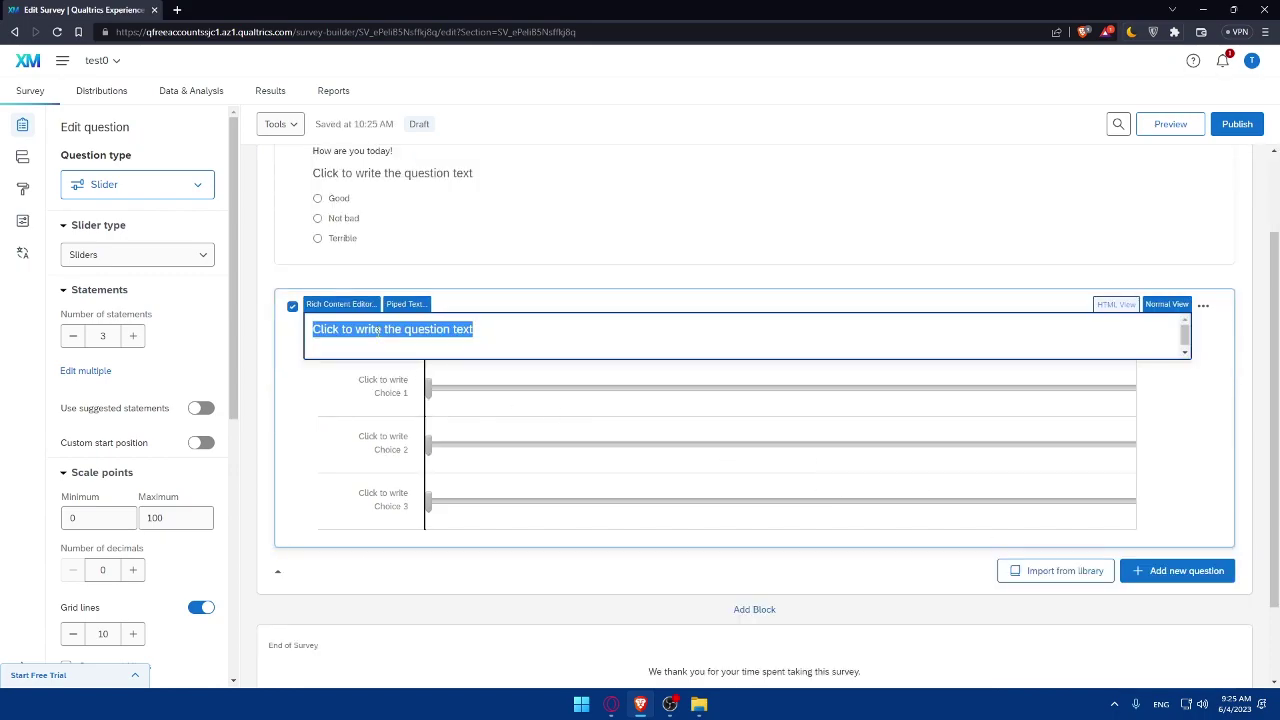
text(test)
click(1150, 402)
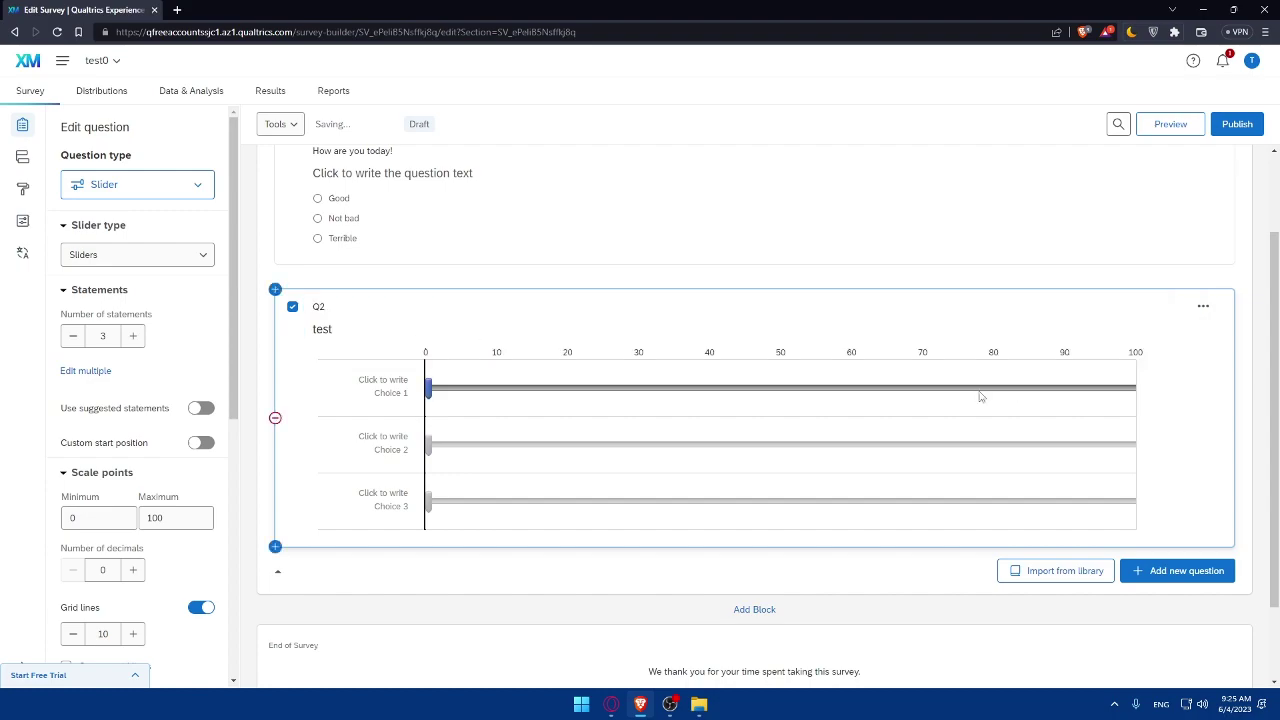
Label the three slider statements test, test2 and test3.
click(400, 385)
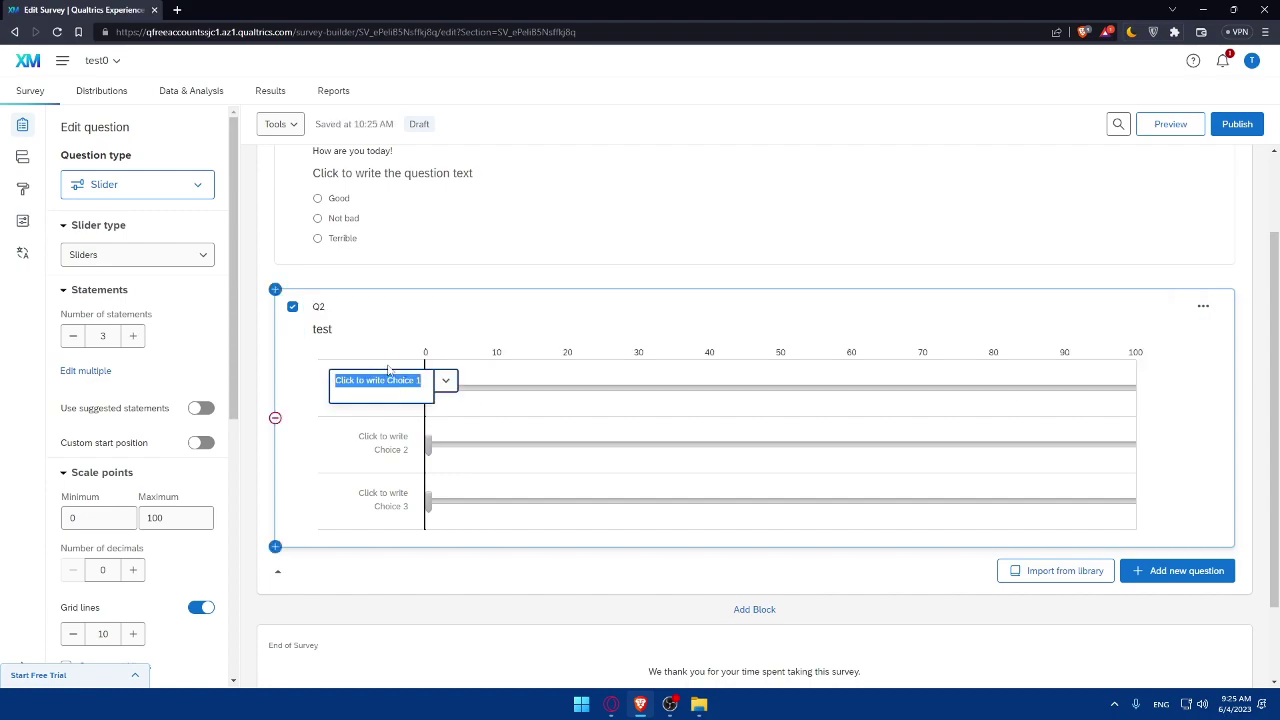
text(test)
click(389, 418)
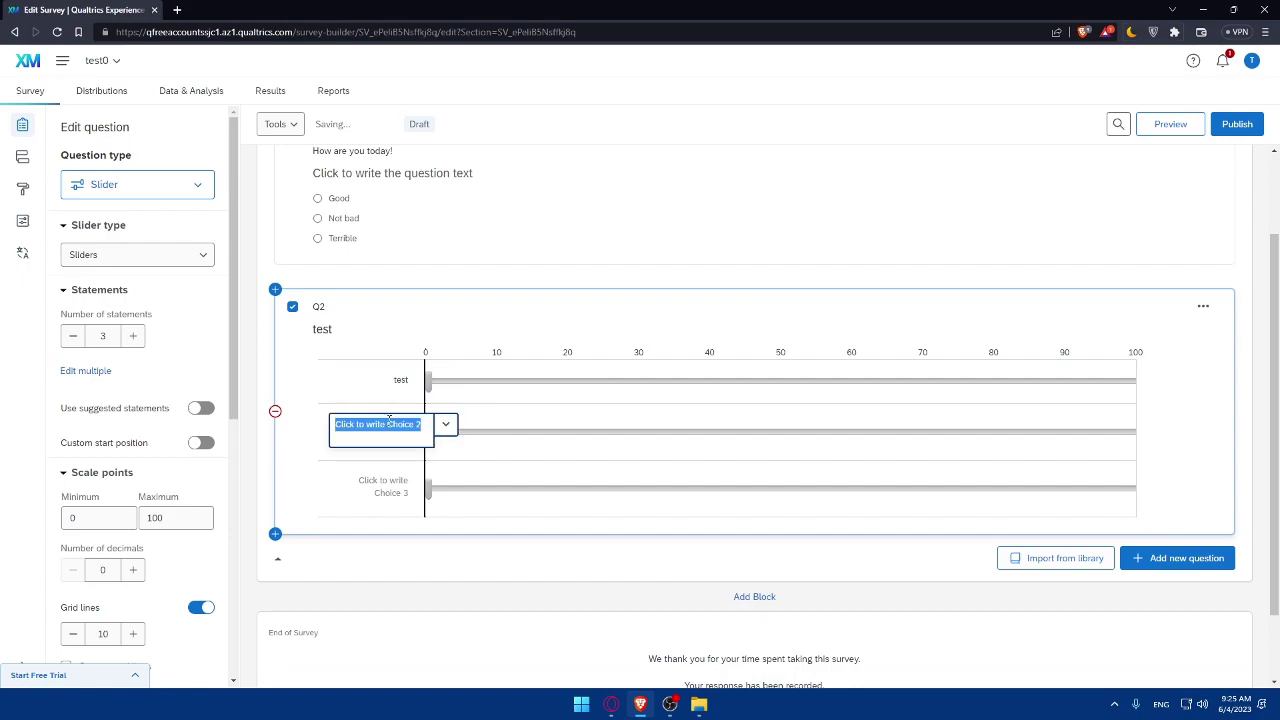
text(te)
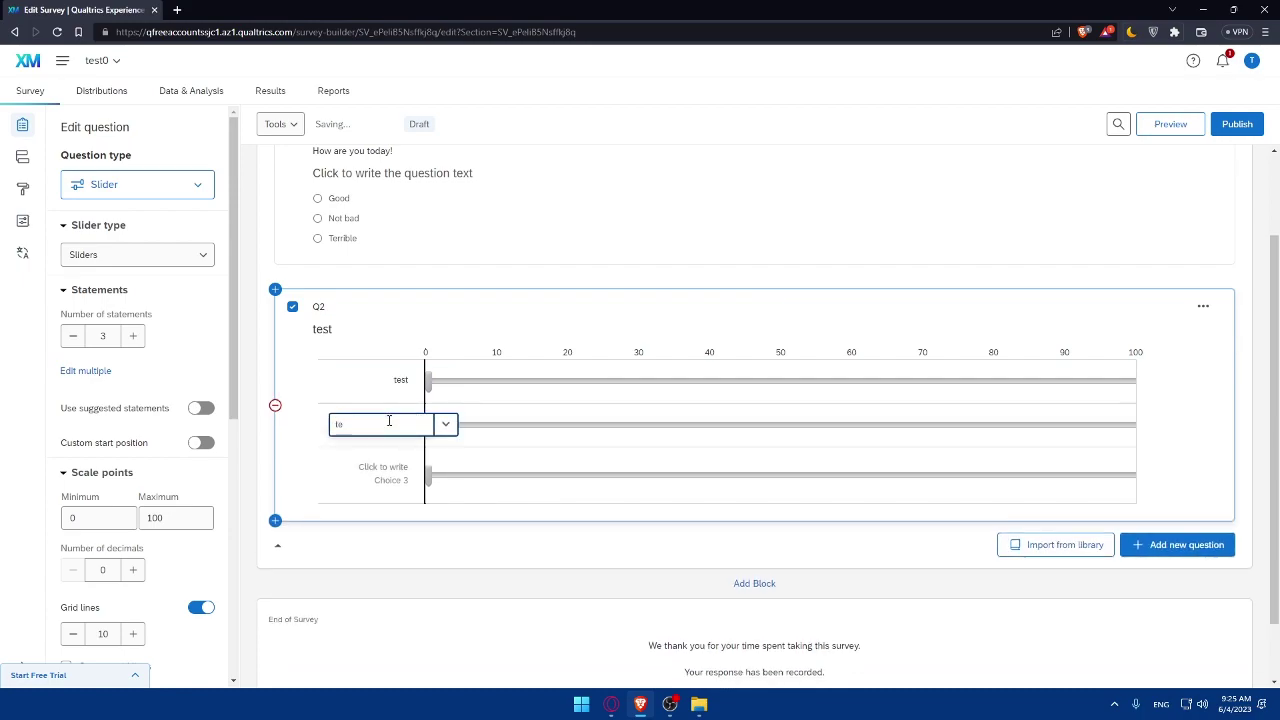
text(st2)
click(383, 468)
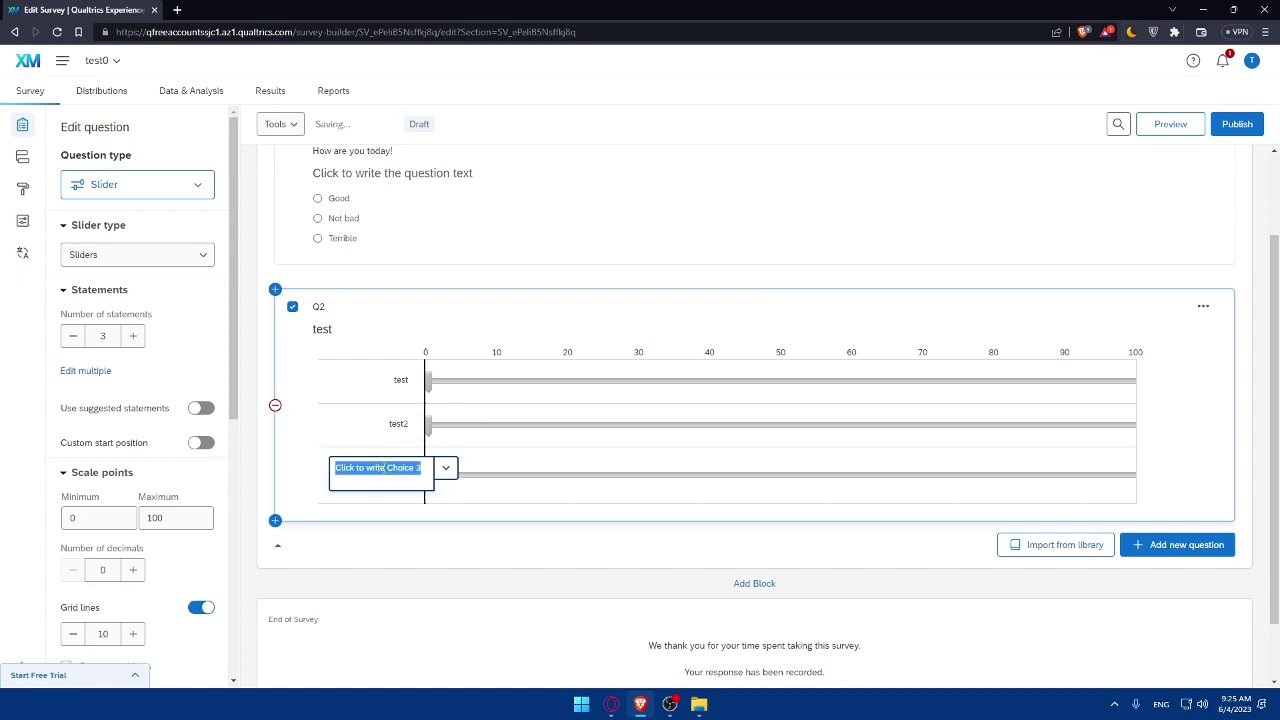
text(test3)
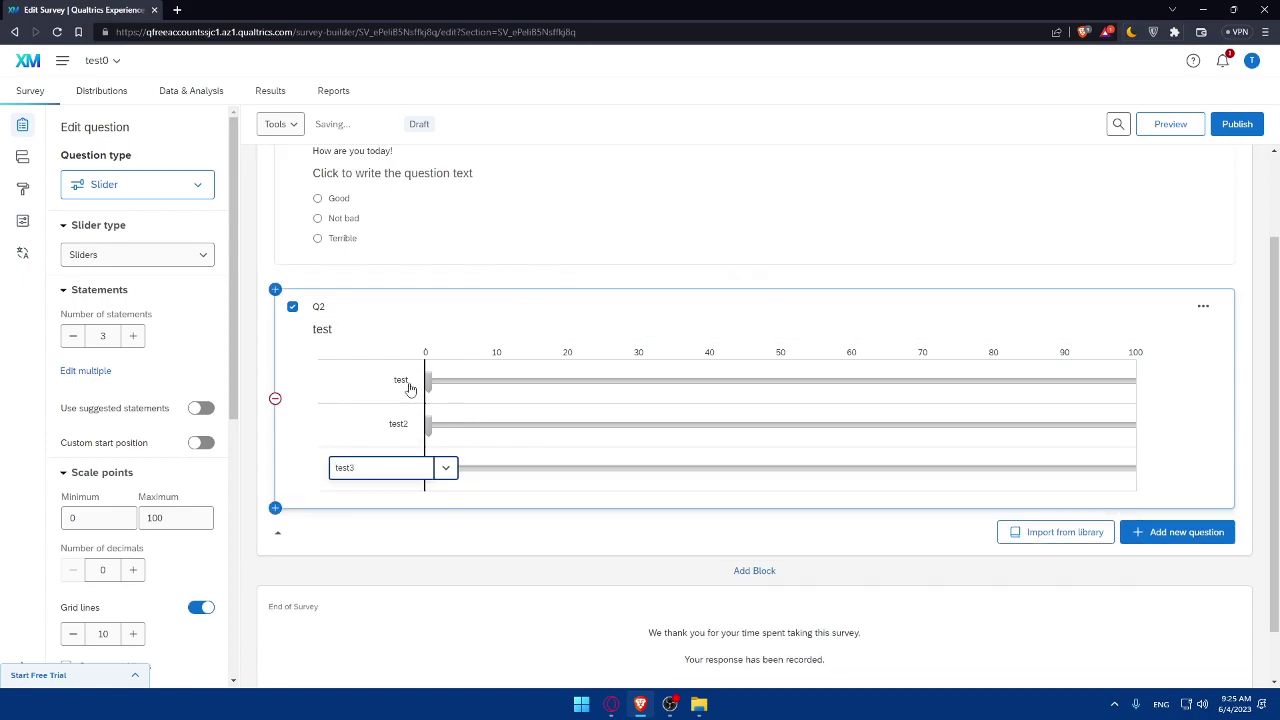
Drag the first slider's starting value partway along, then lower it again.
click(410, 379)
drag(508, 376, 800, 381)
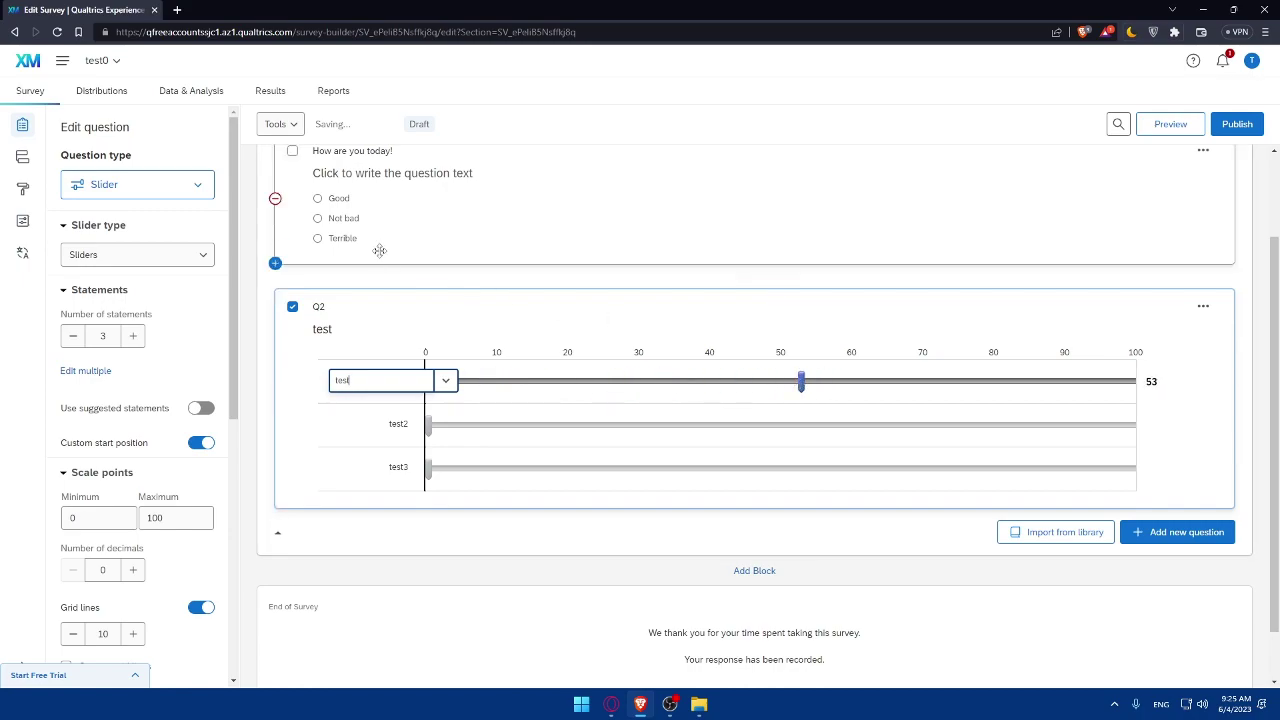
click(615, 258)
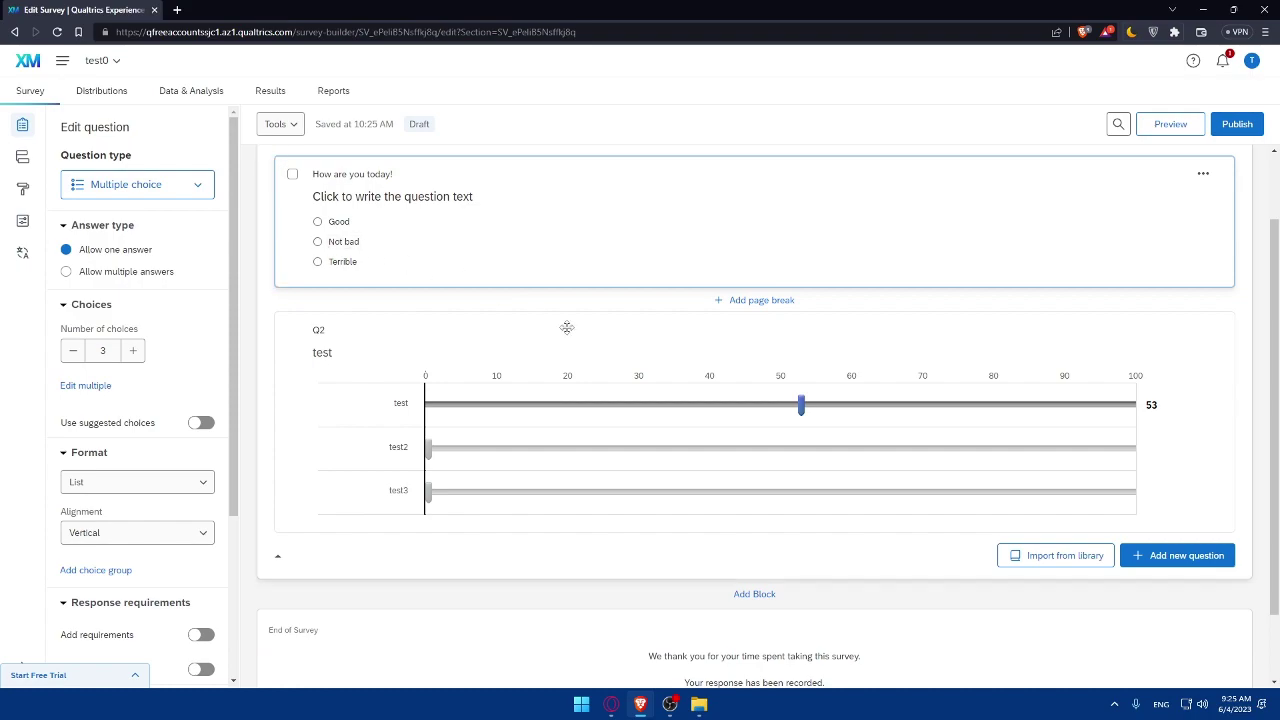
drag(800, 404, 393, 418)
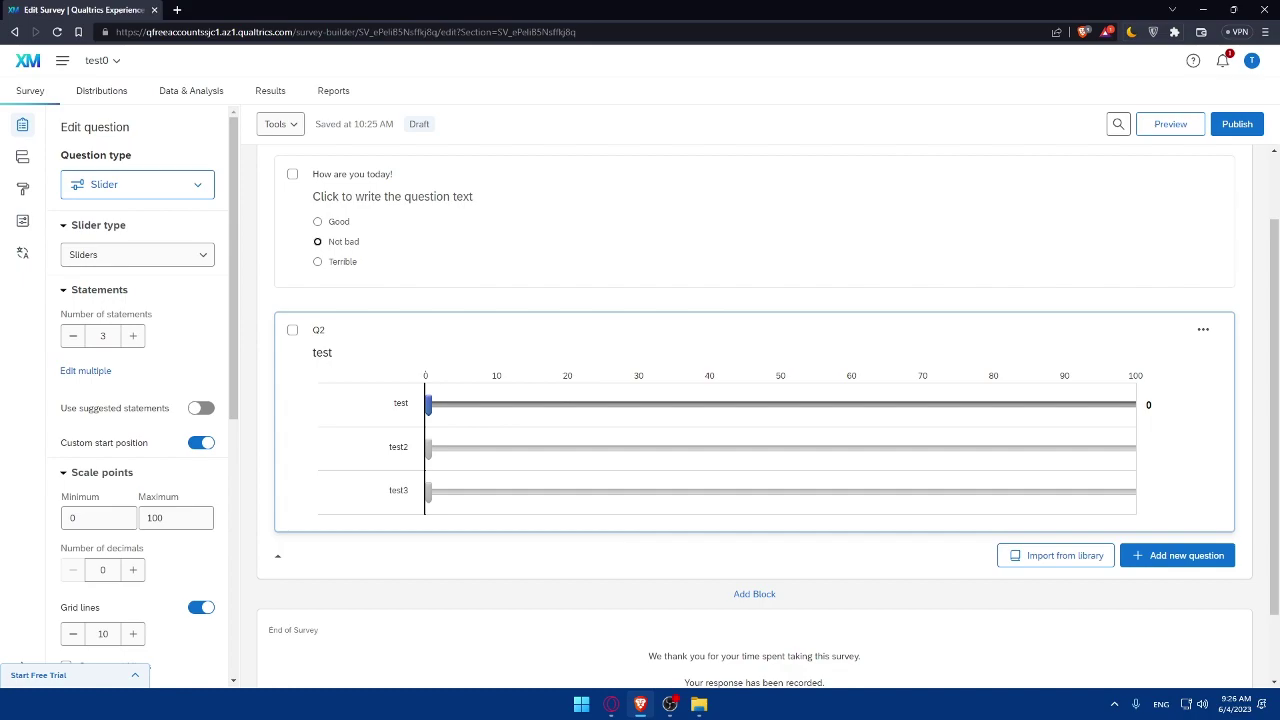
Open the Survey Basic Overview help article from the survey builder.
click(560, 95)
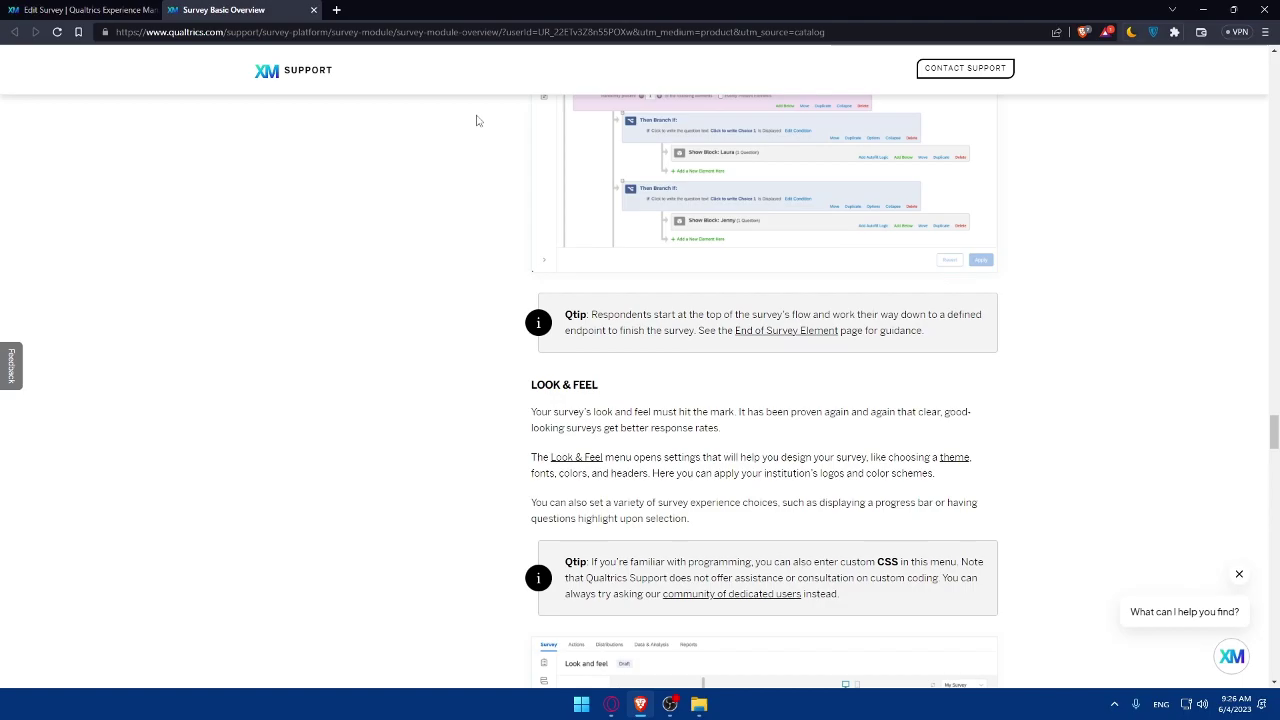
Read through the Survey Basic Overview help article, then close it to return to Edit Survey.
scroll(740, 243, down, 10)
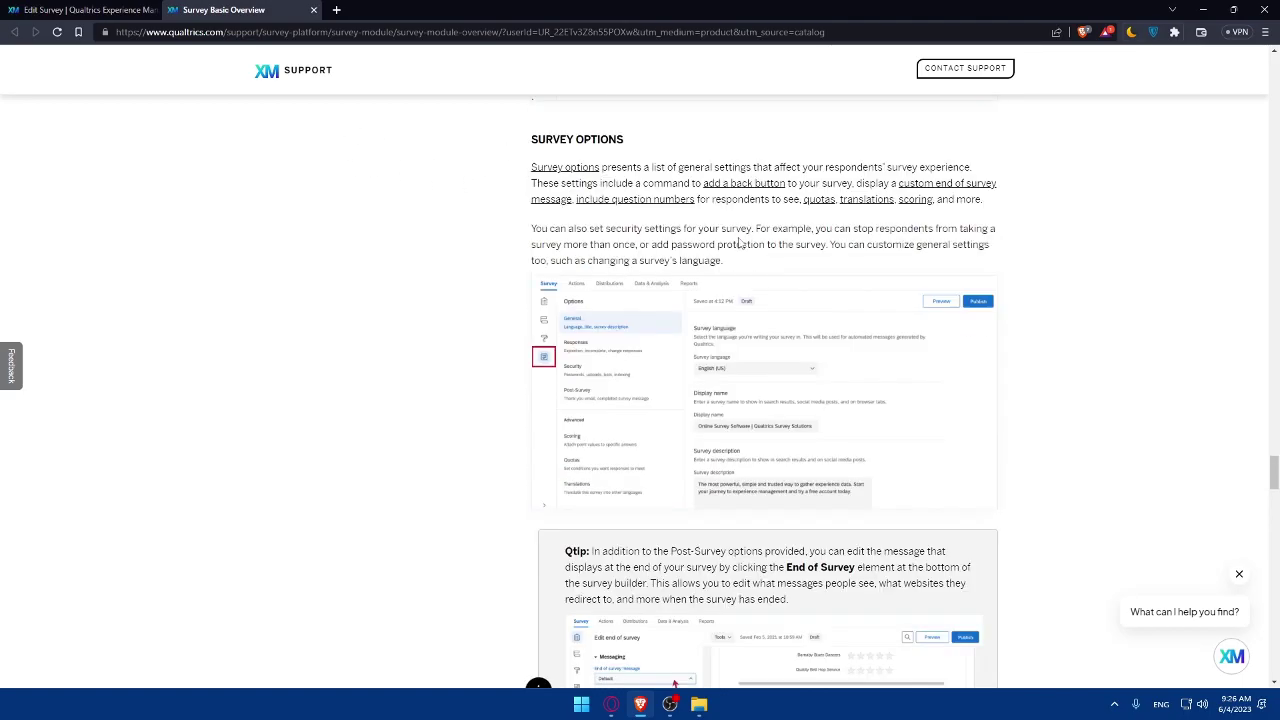
scroll(740, 243, up, 15)
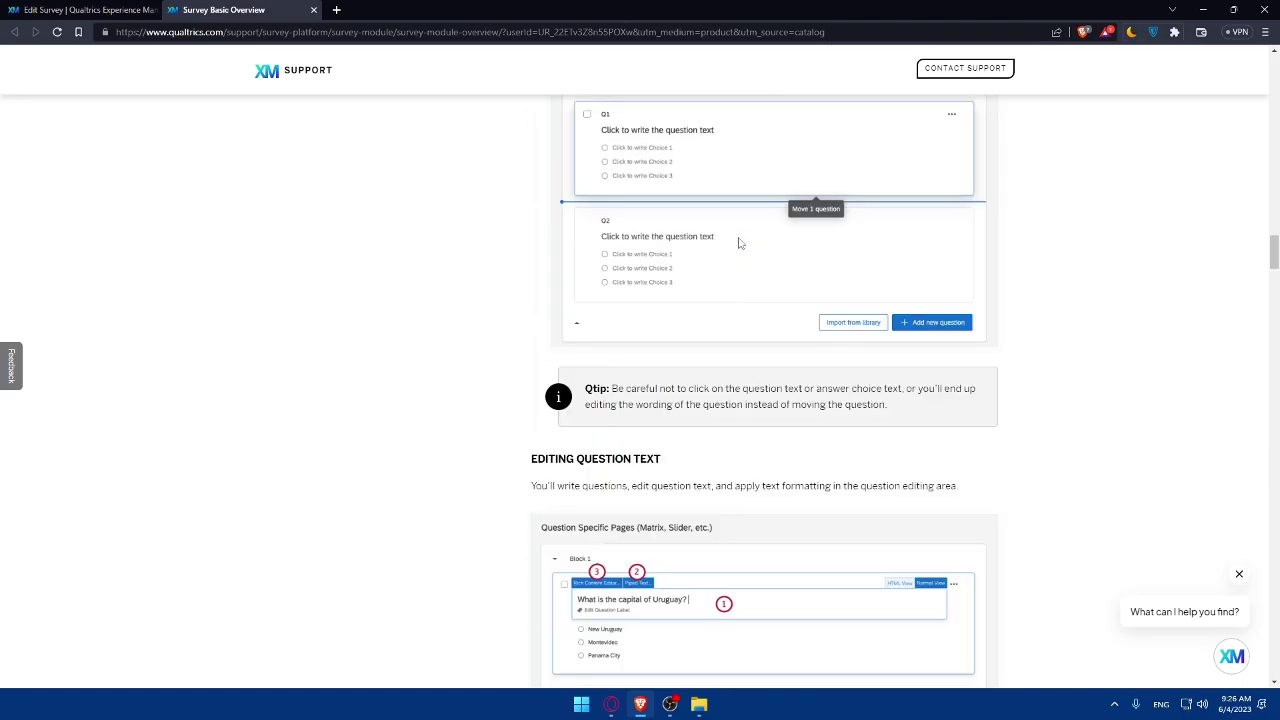
scroll(734, 240, up, 4)
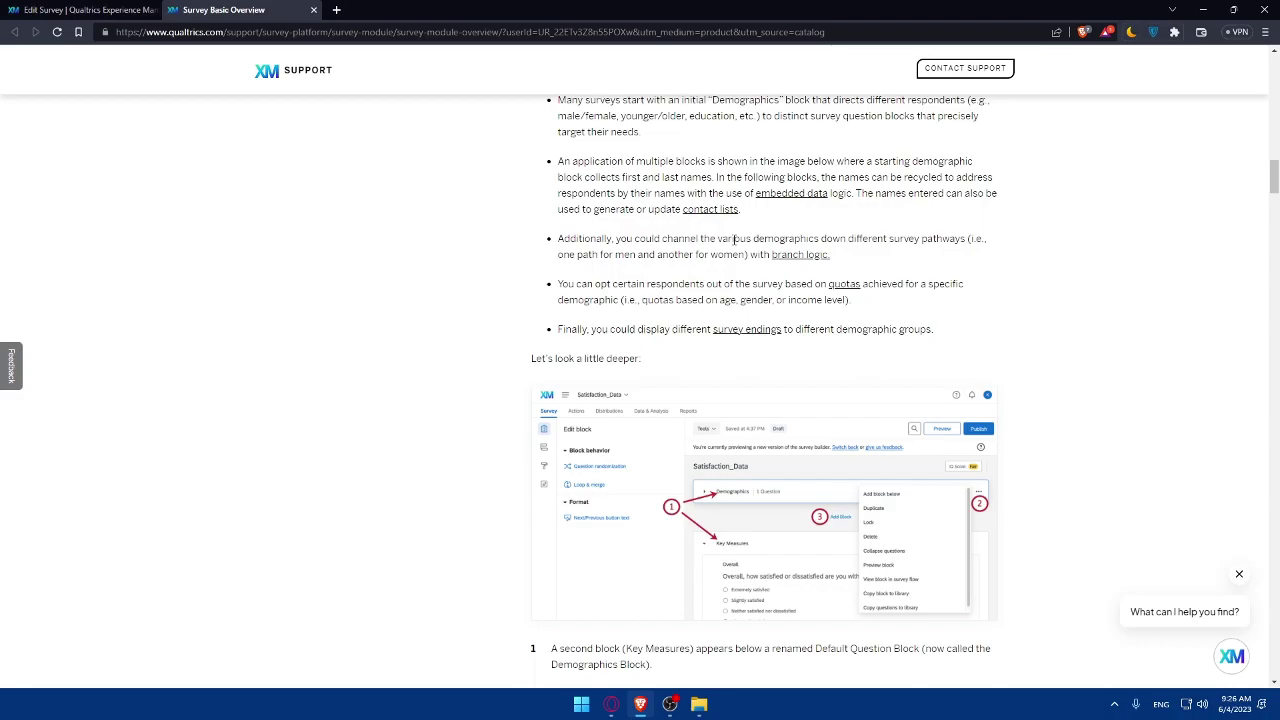
scroll(734, 240, up, 20)
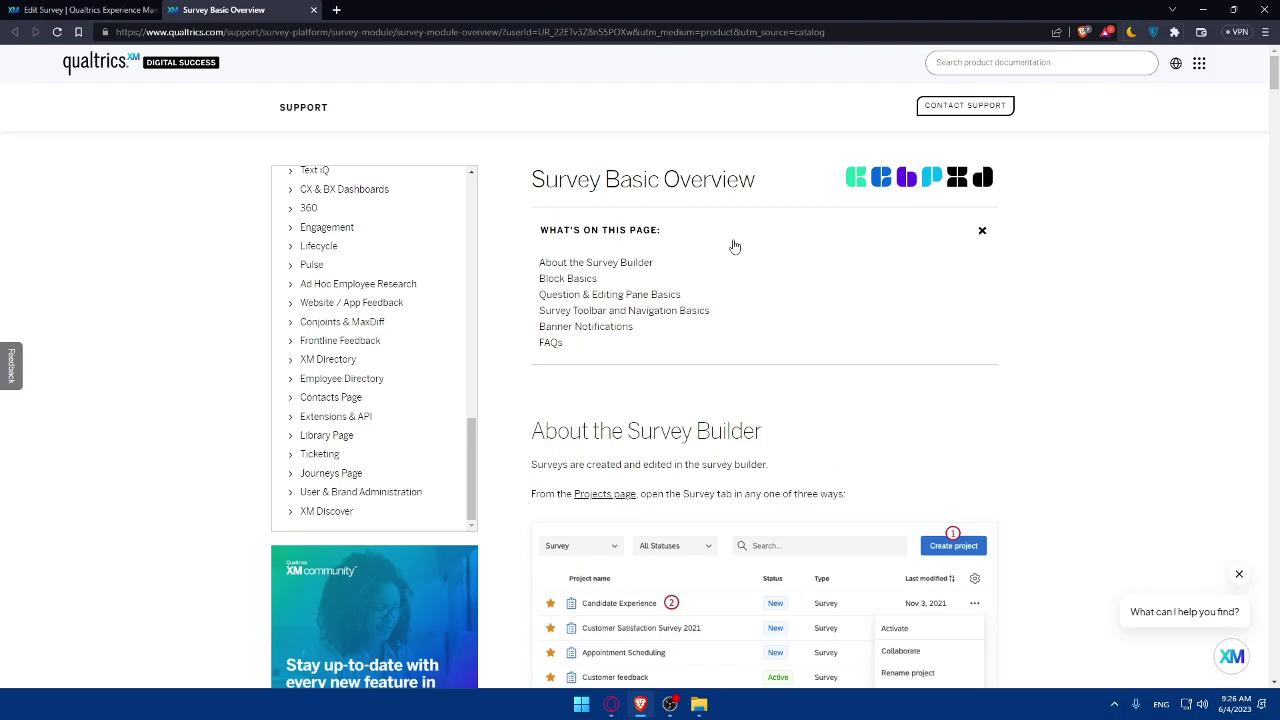
scroll(734, 241, down, 3)
scroll(734, 241, down, 20)
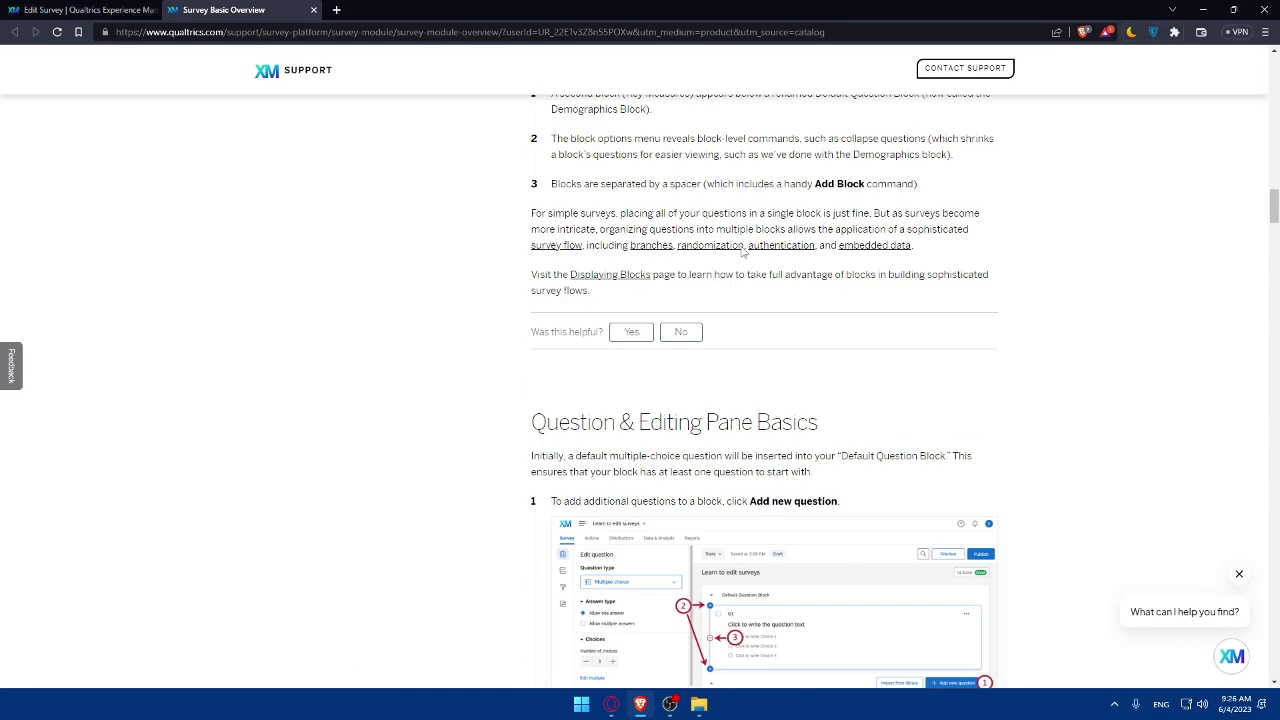
scroll(742, 253, down, 20)
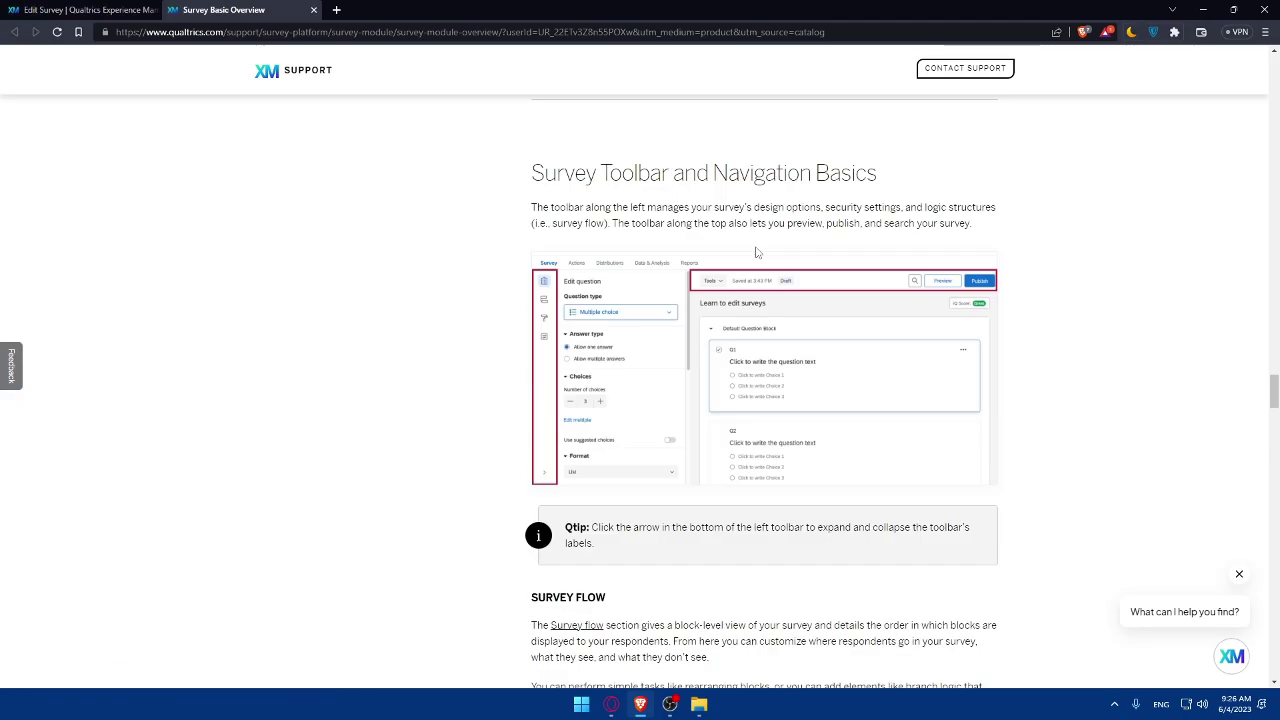
scroll(757, 253, down, 20)
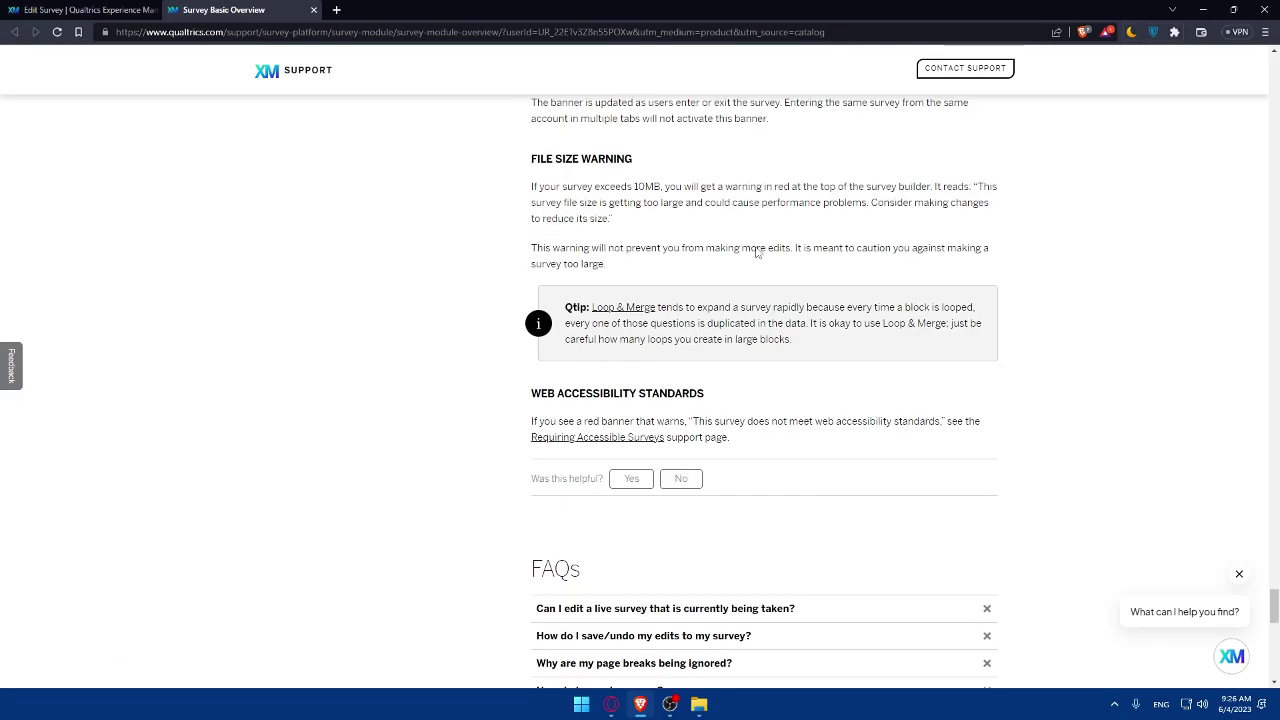
scroll(757, 253, up, 20)
scroll(757, 253, up, 5)
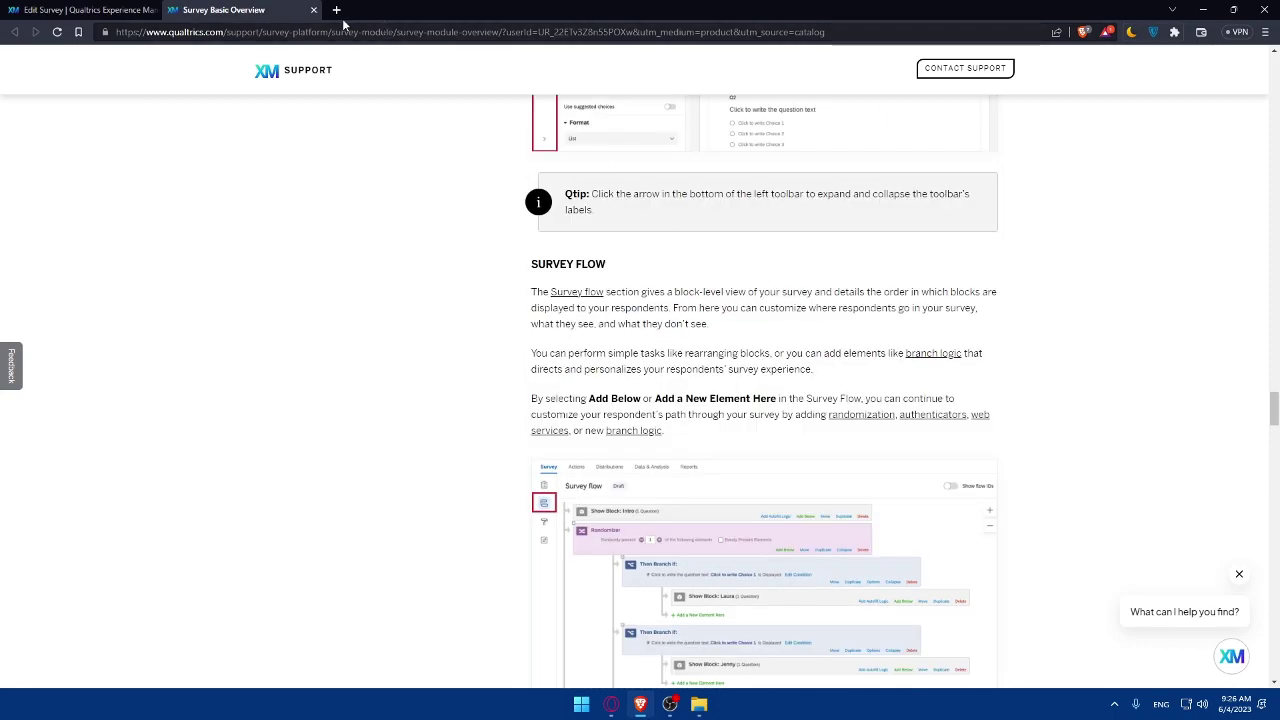
click(313, 9)
Scroll down the test0 survey editor toward its questions.
scroll(892, 276, down, 1)
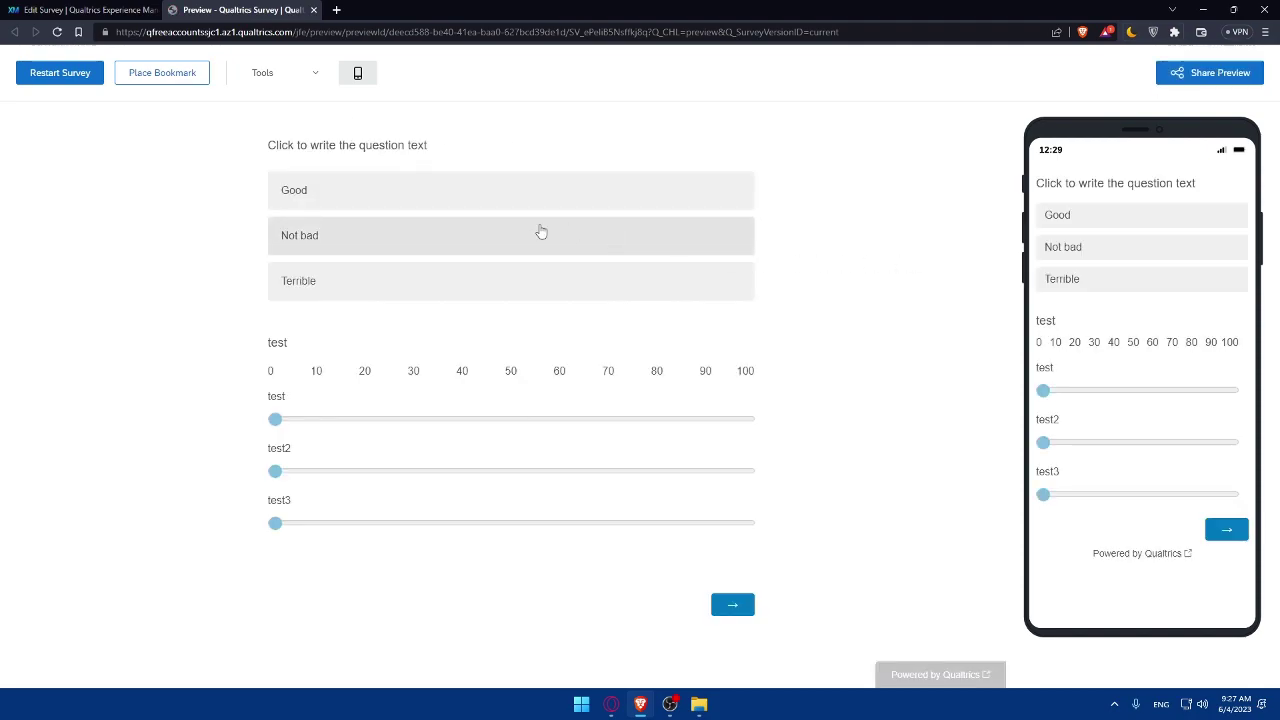
Toggle the preview's mobile view off and back on, leaving the phone-sized version shown.
click(314, 77)
click(351, 76)
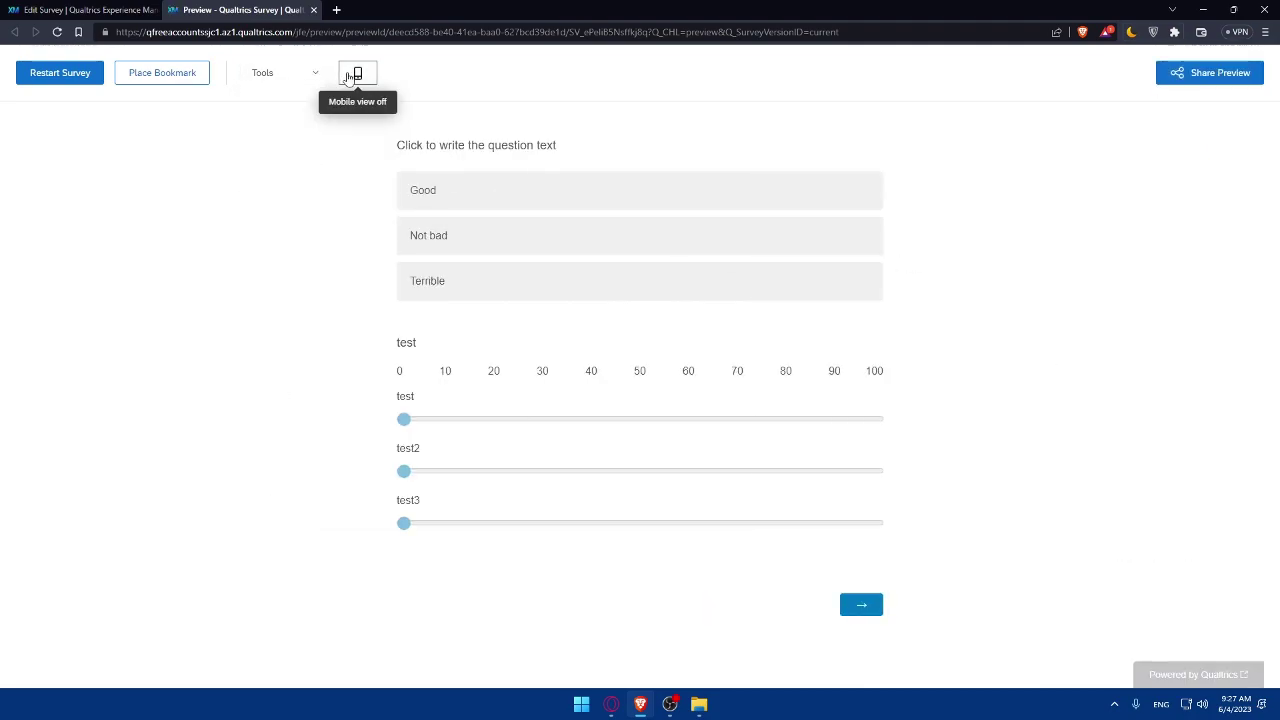
click(351, 76)
click(353, 77)
click(353, 77)
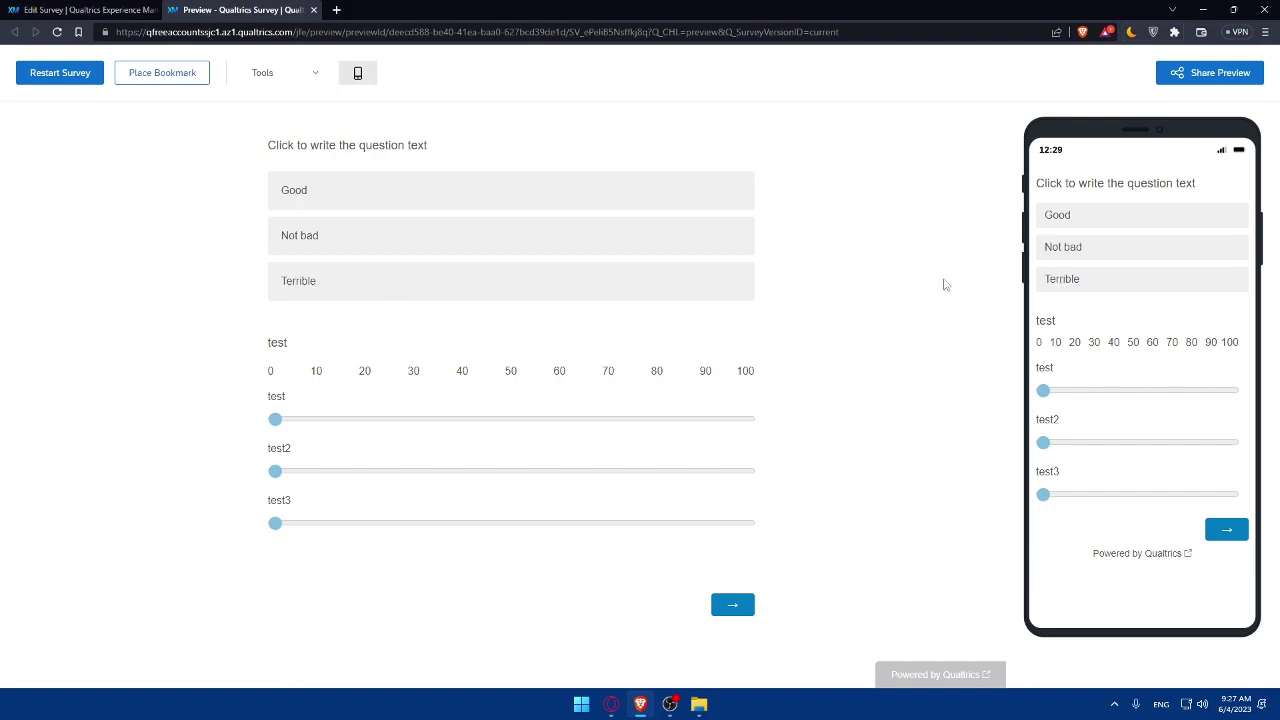
Answer Not bad, set the test slider to about 20, then return to the editor.
mouse_move(286, 418)
mouse_down()
mouse_move(363, 419)
mouse_move(275, 420)
mouse_up()
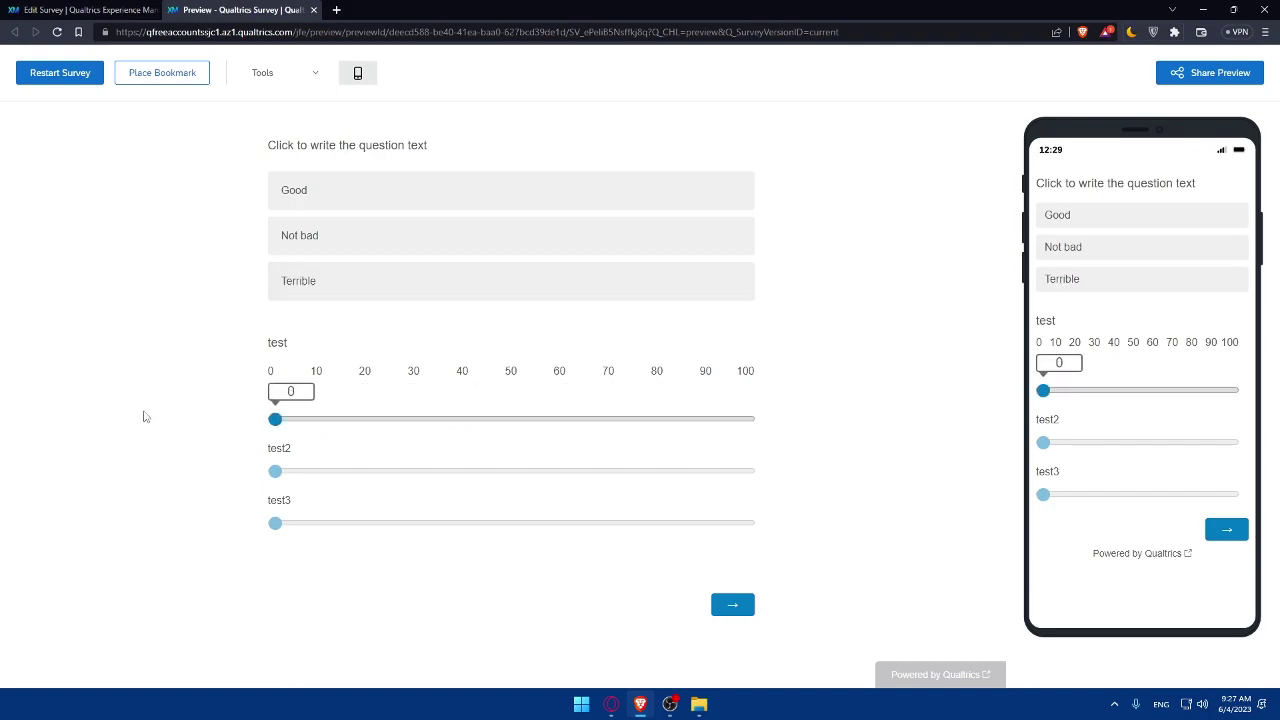
click(350, 236)
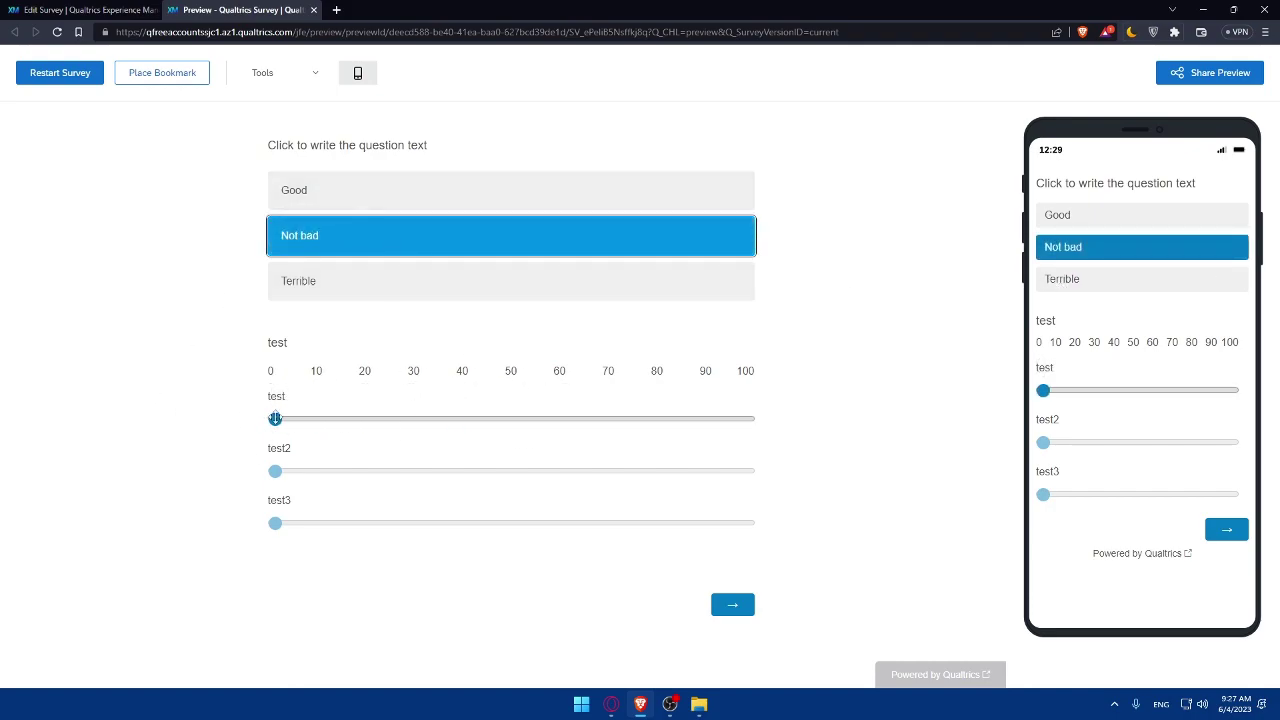
drag(275, 418, 383, 420)
click(85, 9)
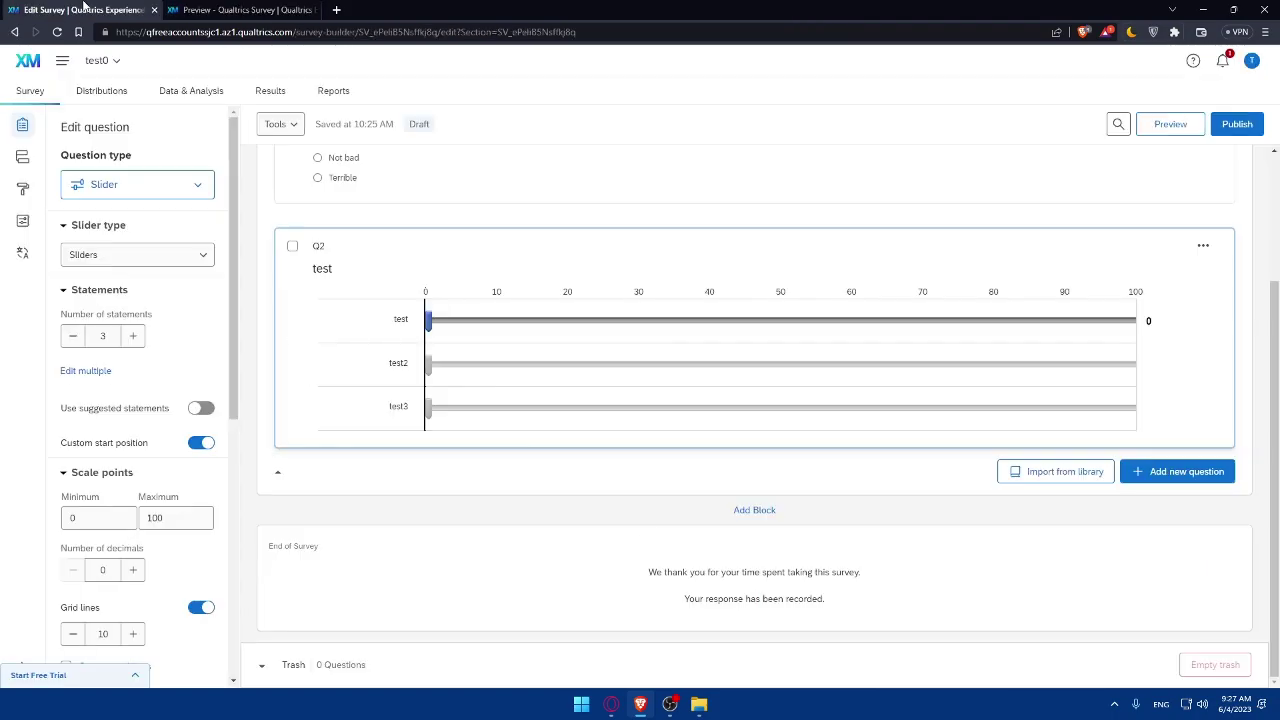
key(ctrl+Tab)
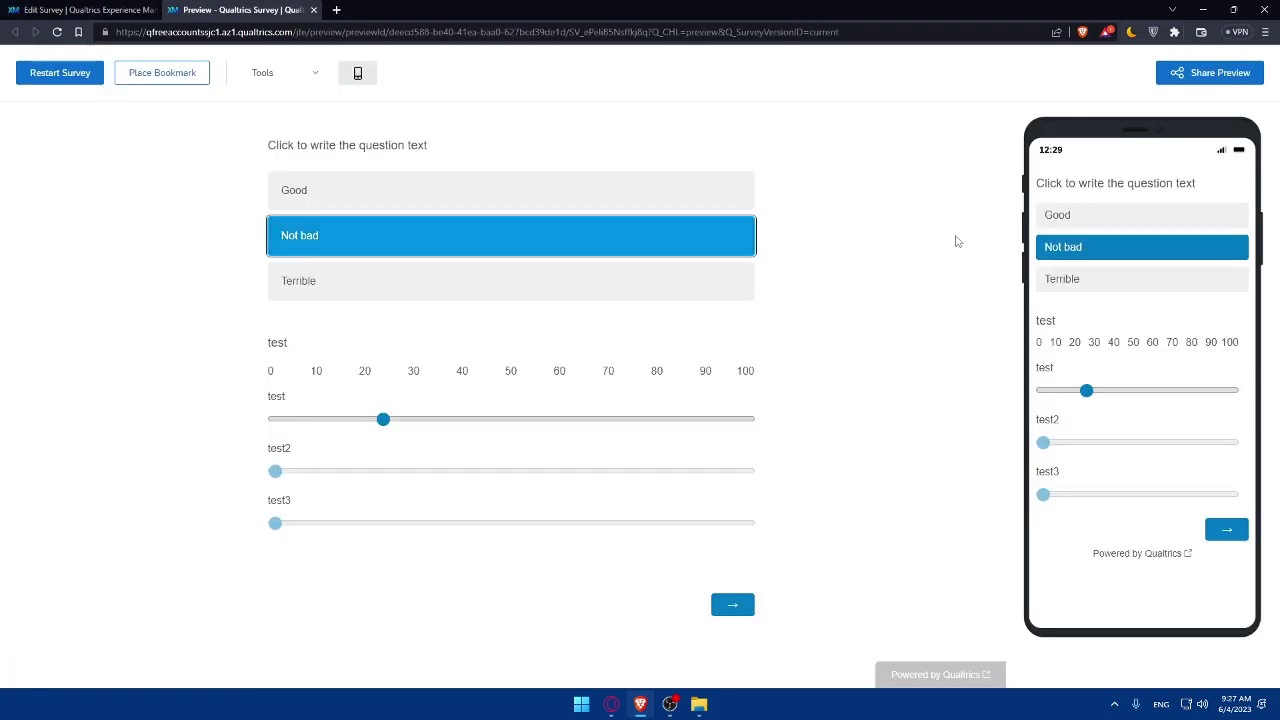
key(ctrl+Tab)
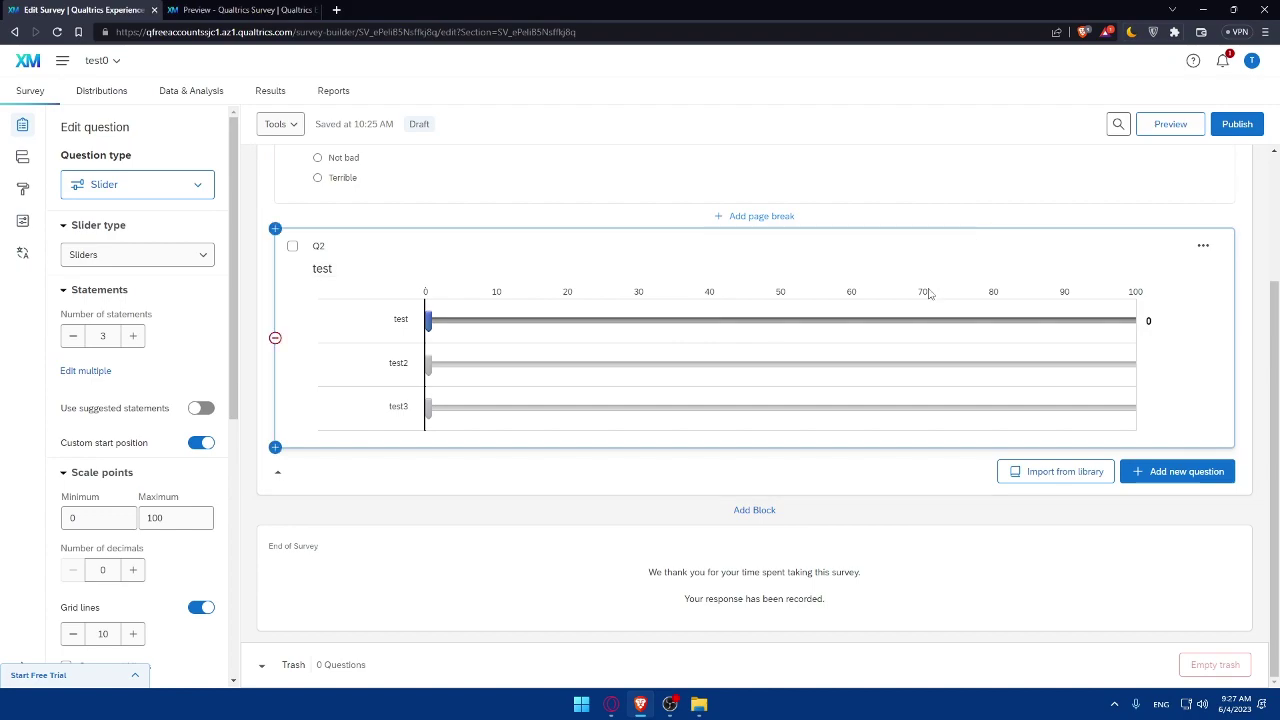
Open the Distributions tab for the test0 survey.
click(102, 96)
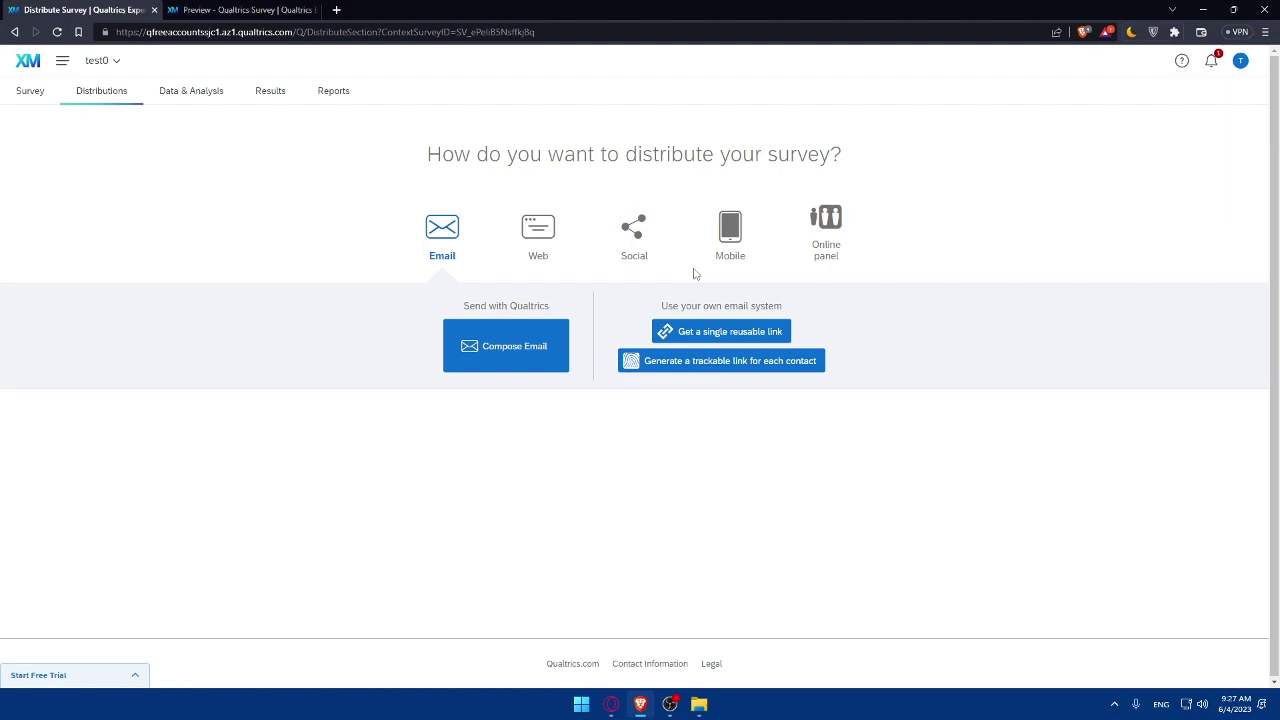
Open the Data & Analysis tab to view test0's collected responses.
click(185, 94)
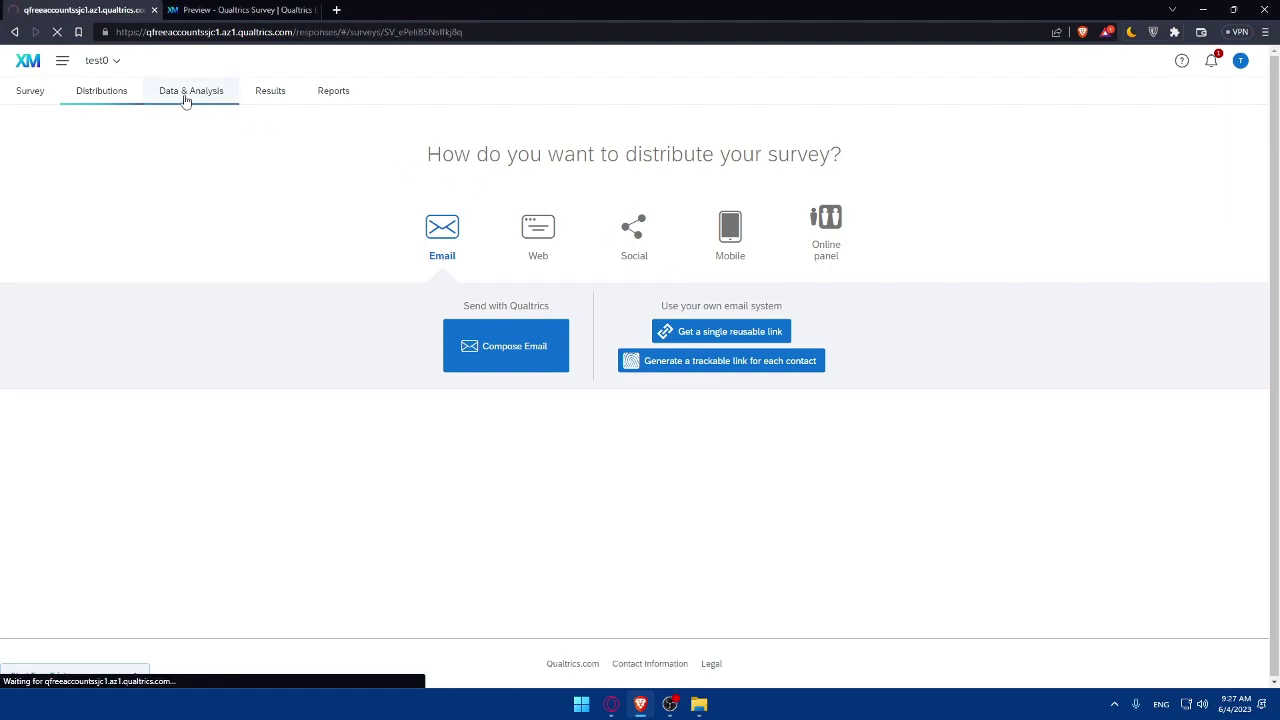